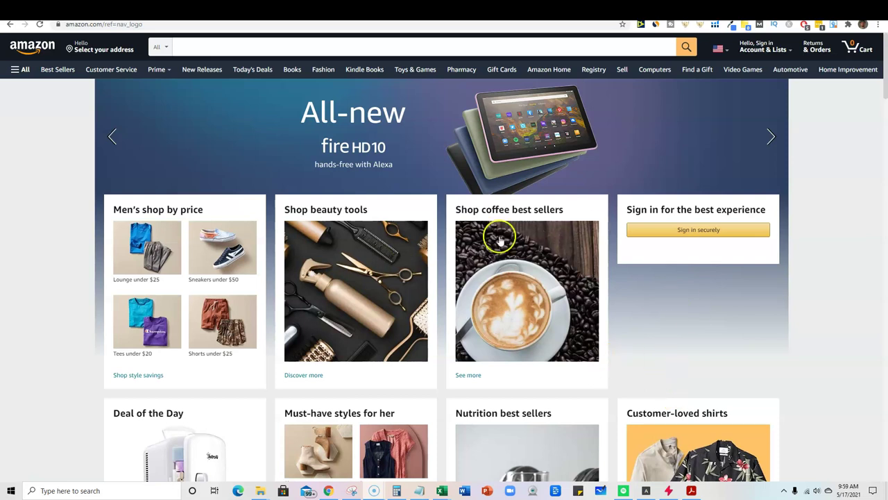
Search the Home & Kitchen department for "best" and choose the suggested phrase "best air fryer".
scroll(535, 284, "down", 2)
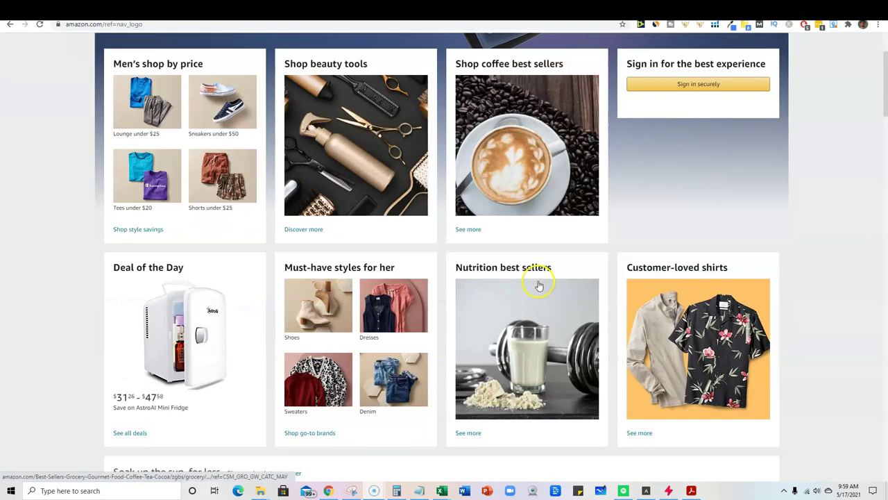
scroll(535, 284, "up", 2)
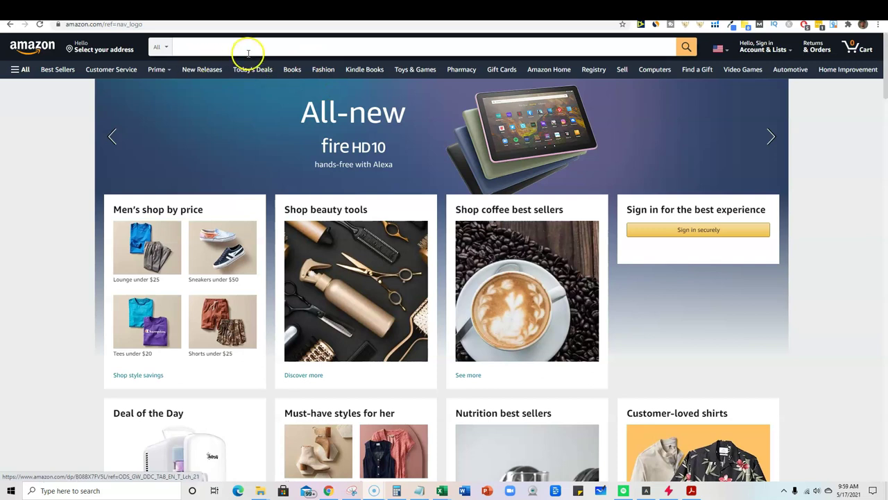
left_click(166, 49)
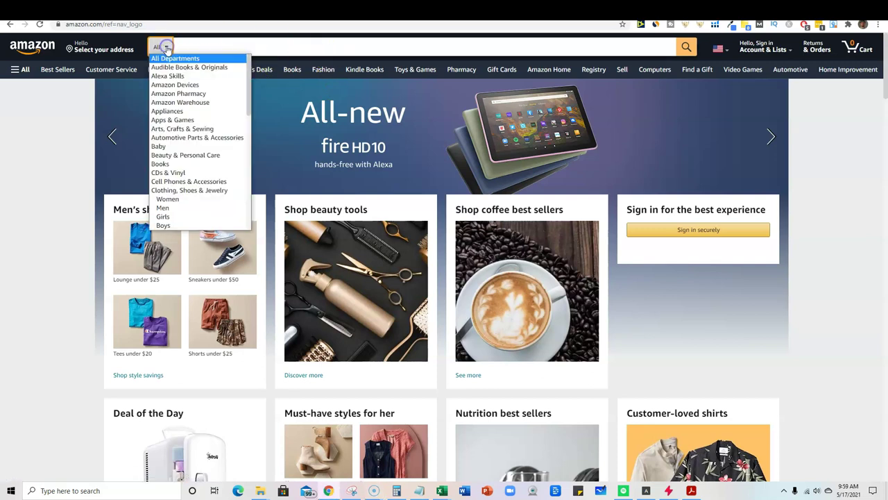
scroll(208, 152, "down", 10)
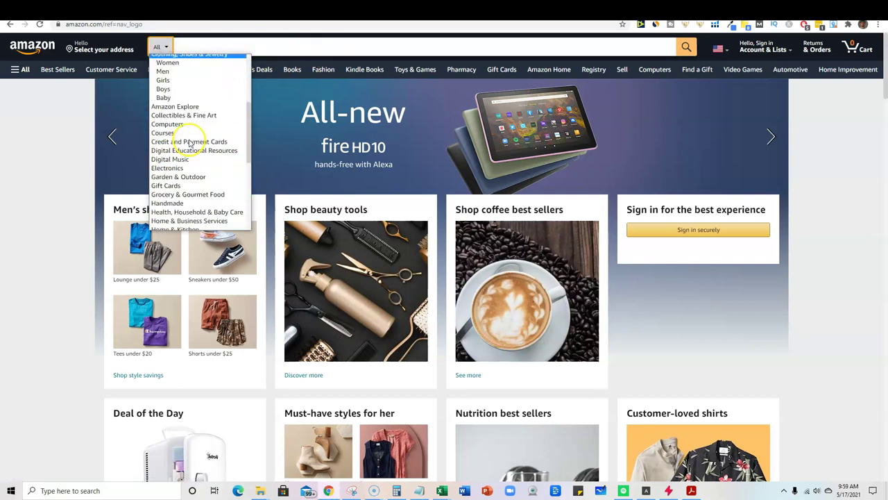
scroll(224, 187, "up", 10)
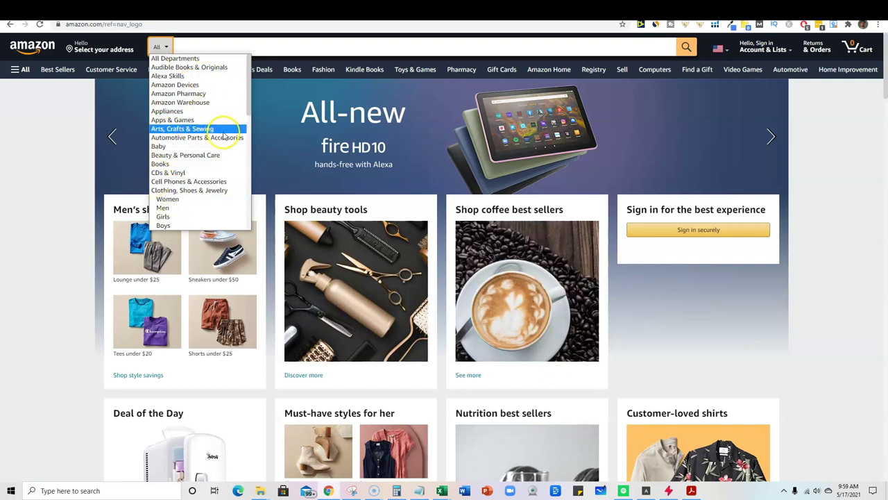
scroll(219, 125, "down", 2)
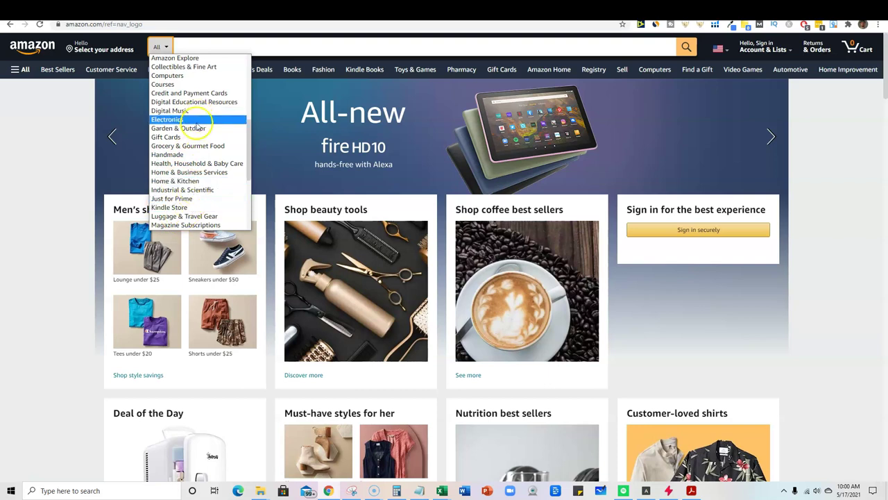
left_click(193, 181)
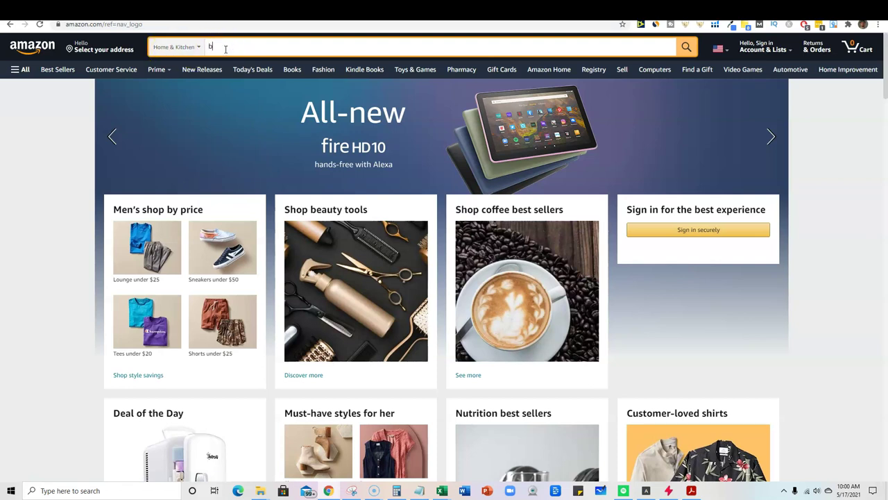
type("best")
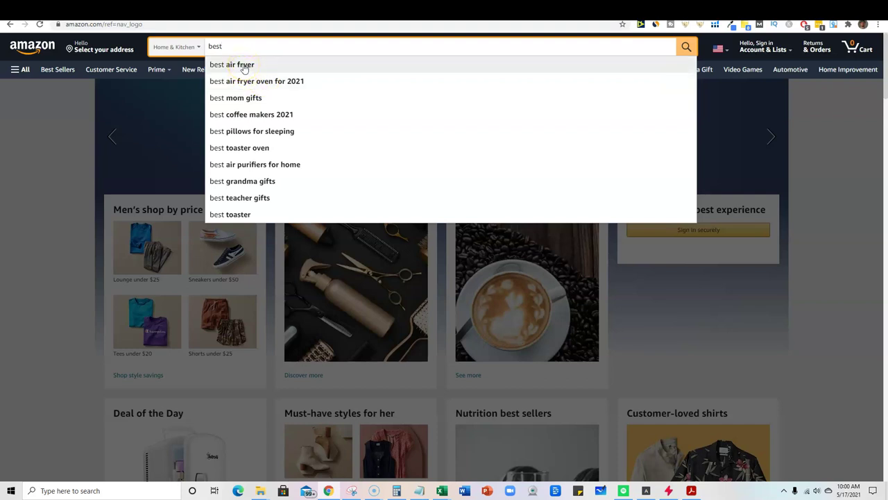
left_click(244, 68)
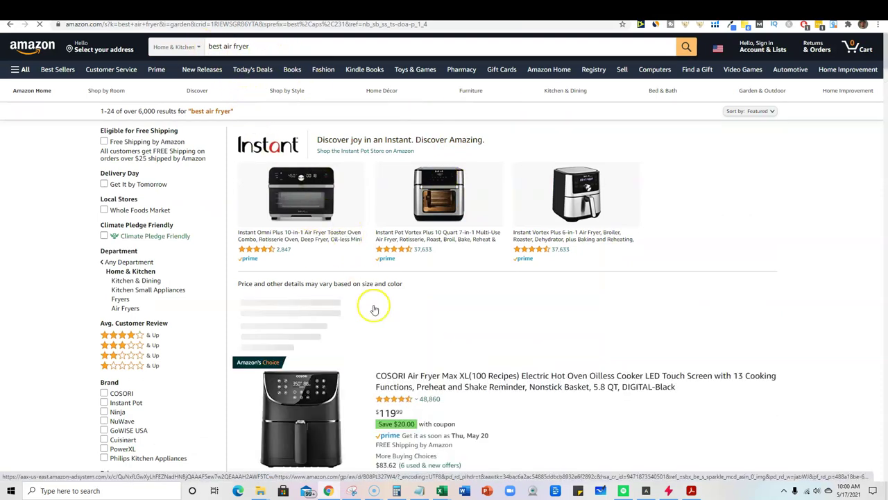
Examine the "best air fryer" results, including product ranks, prices, editorial recommendations and the total number of results.
scroll(477, 300, "down", 3)
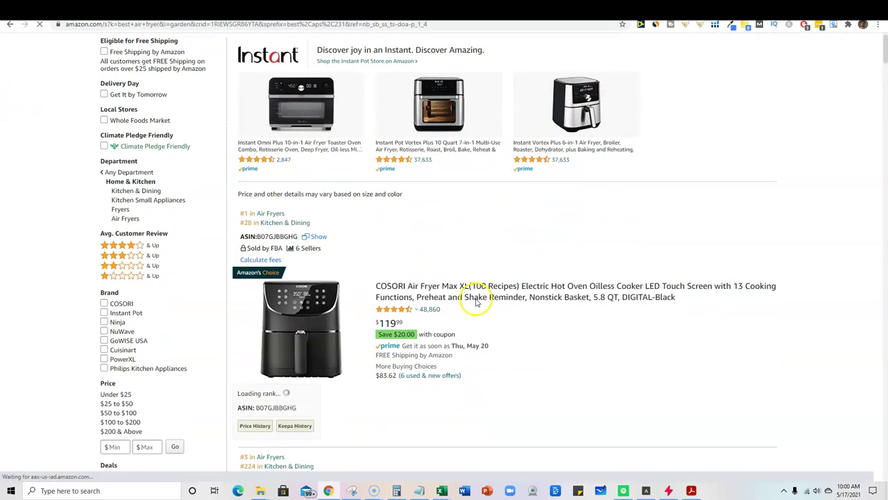
scroll(476, 300, "down", 10)
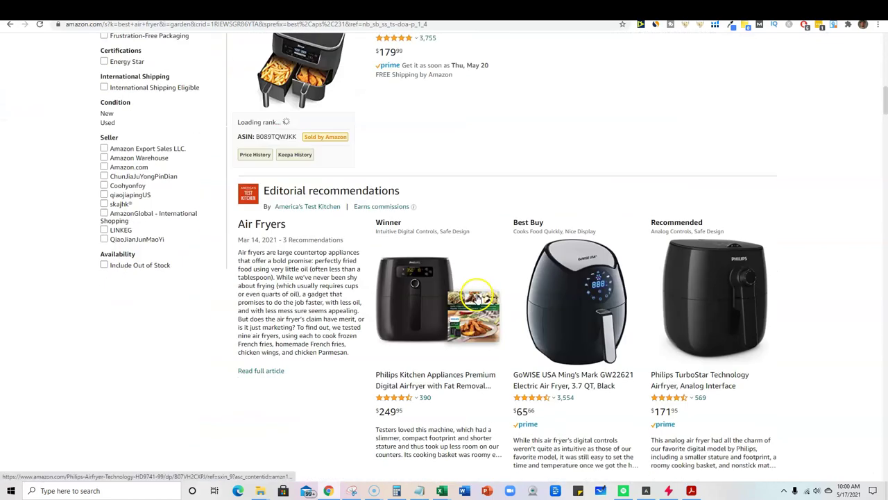
scroll(477, 297, "up", 5)
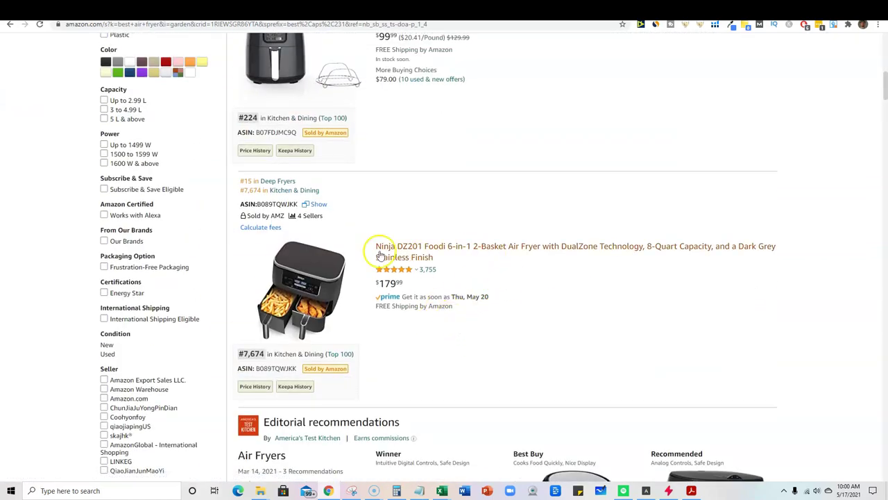
mouse_move(333, 273)
scroll(368, 292, "up", 5)
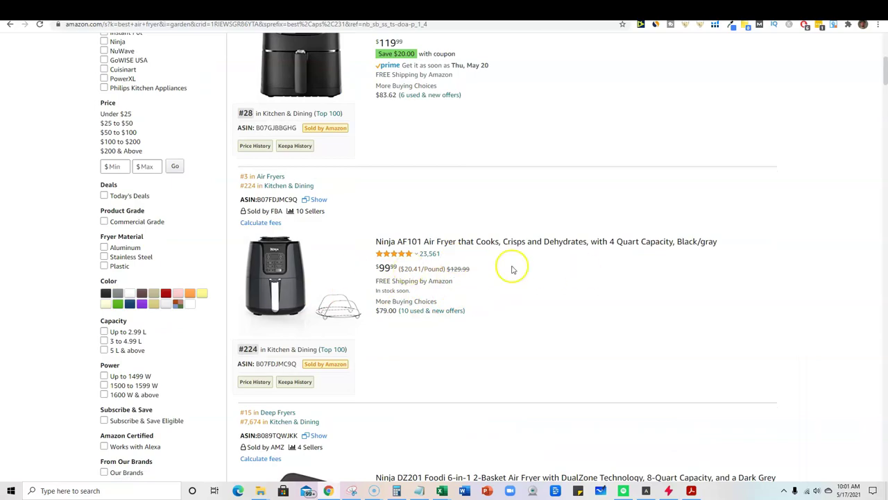
scroll(527, 270, "up", 4)
scroll(543, 277, "up", 3)
scroll(542, 278, "down", 12)
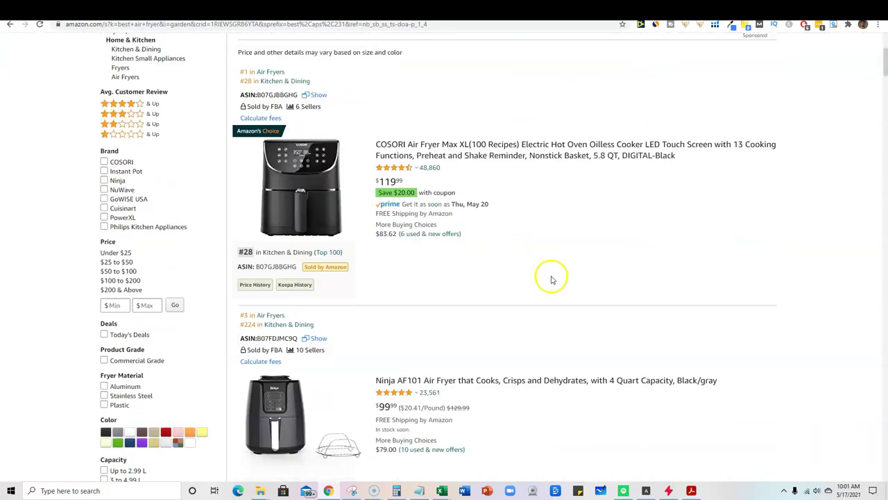
scroll(543, 278, "down", 5)
scroll(536, 276, "up", 10)
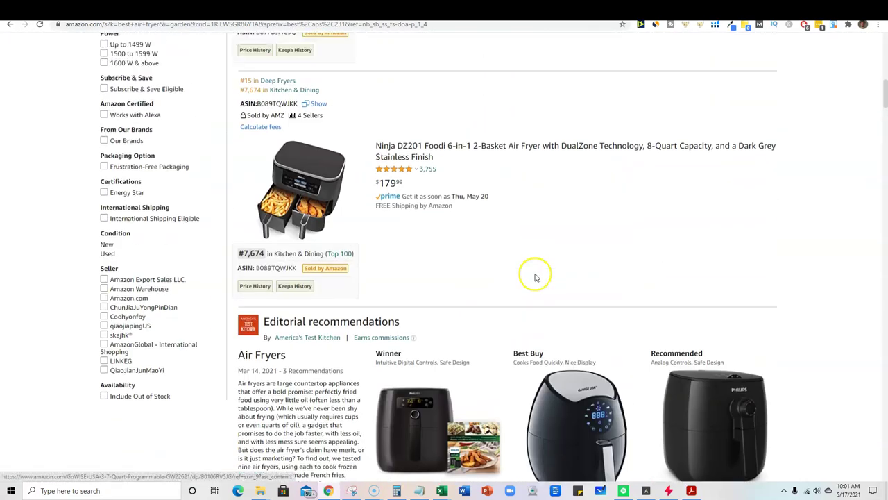
scroll(533, 277, "up", 3)
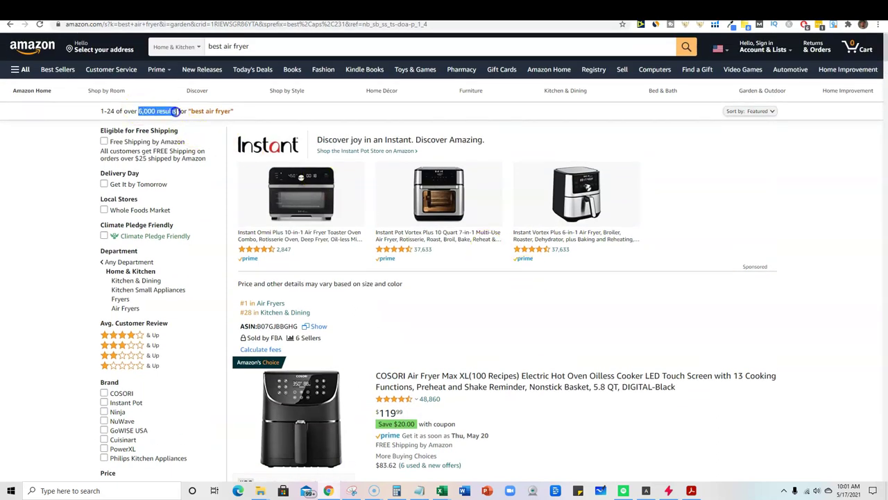
left_click(290, 111)
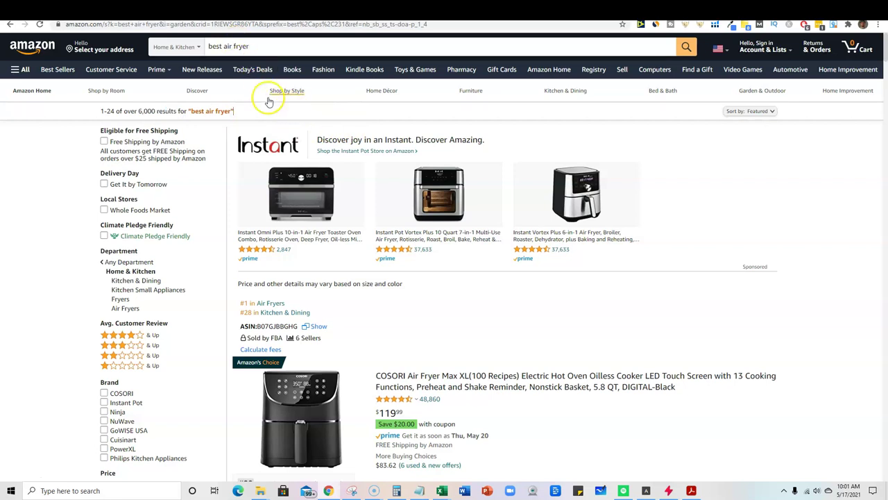
mouse_move(271, 93)
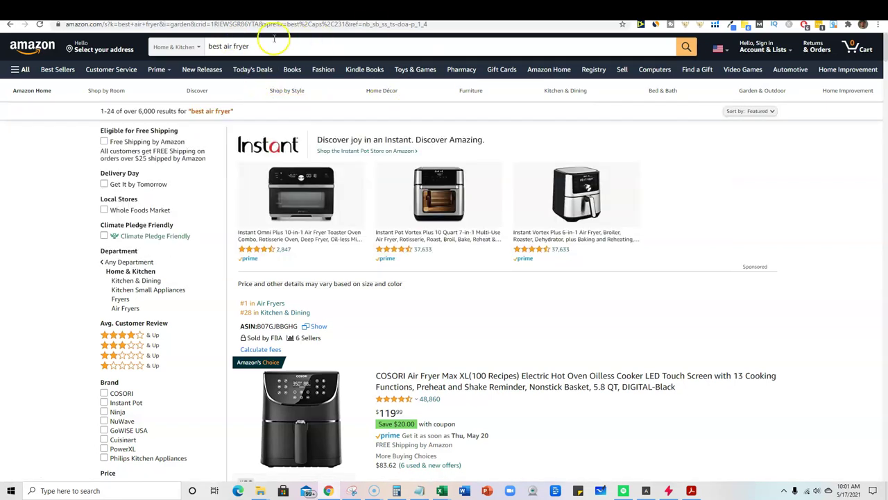
Select the search phrase "best air fryer", then switch to Conversion.ai and open its template dashboard.
left_click_drag(251, 46, 212, 46)
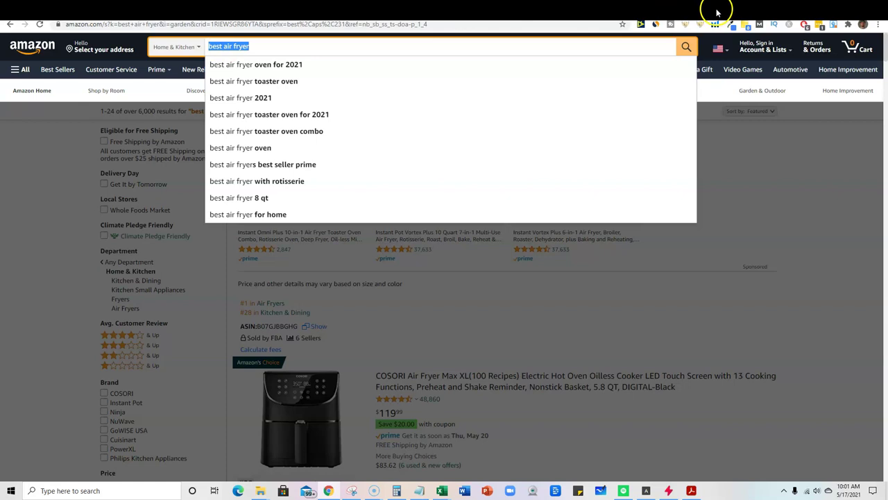
left_click(718, 13)
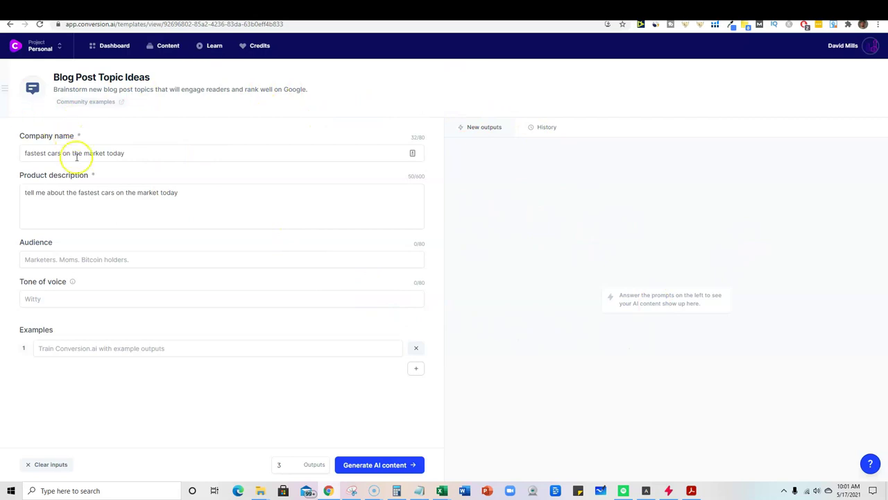
left_click(113, 45)
Examine the full range of copywriting templates available on the dashboard, from blog and ad copy to video and SEO.
scroll(123, 318, "down", 3)
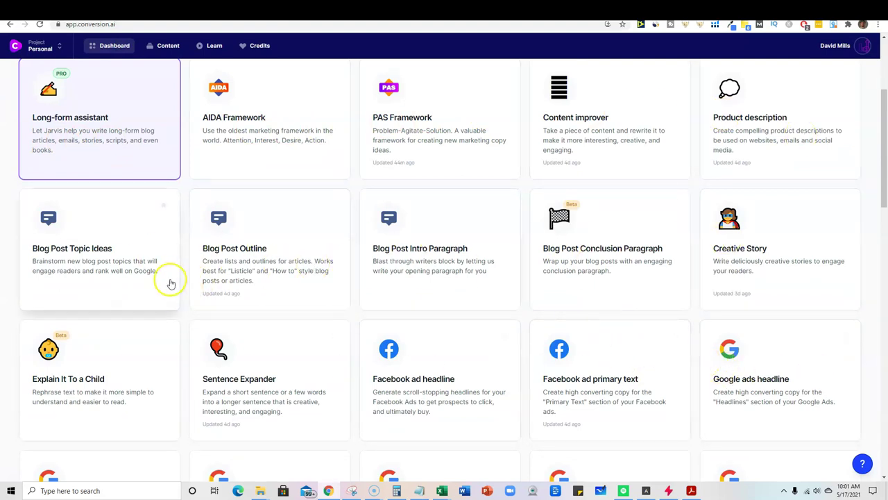
scroll(139, 291, "down", 3)
scroll(618, 298, "down", 2)
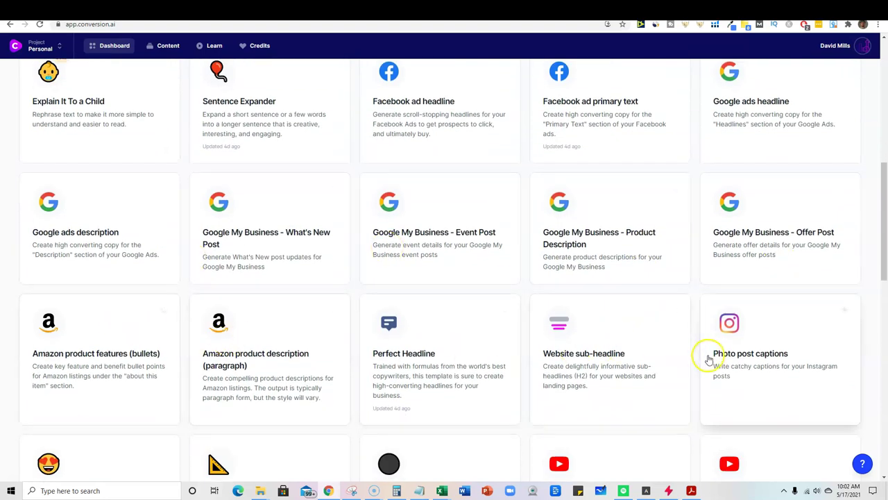
scroll(725, 358, "down", 1)
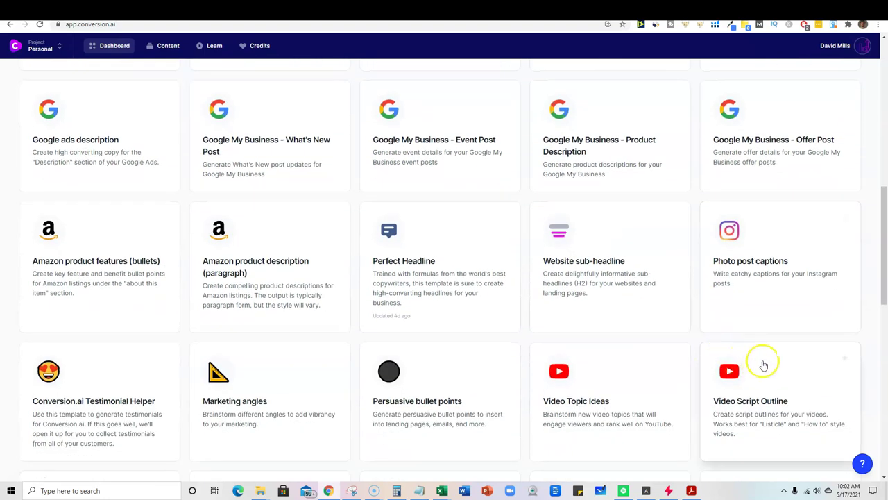
scroll(791, 370, "down", 1)
scroll(118, 368, "down", 2)
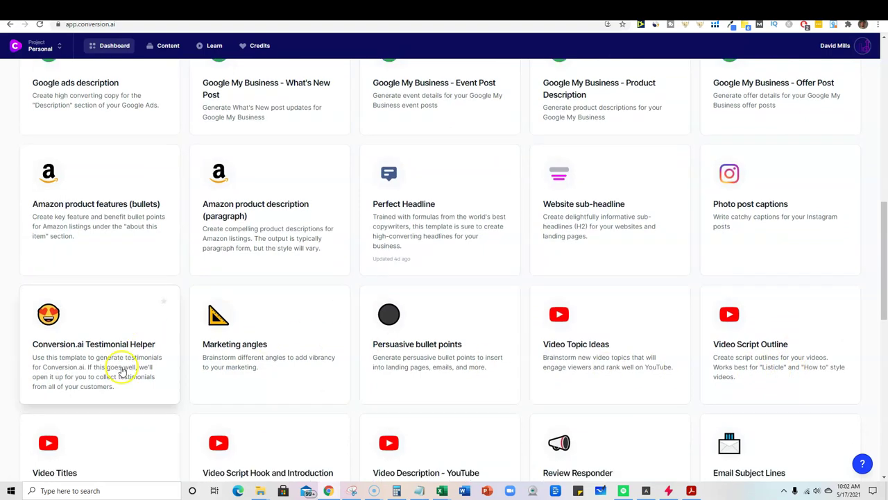
scroll(671, 433, "down", 3)
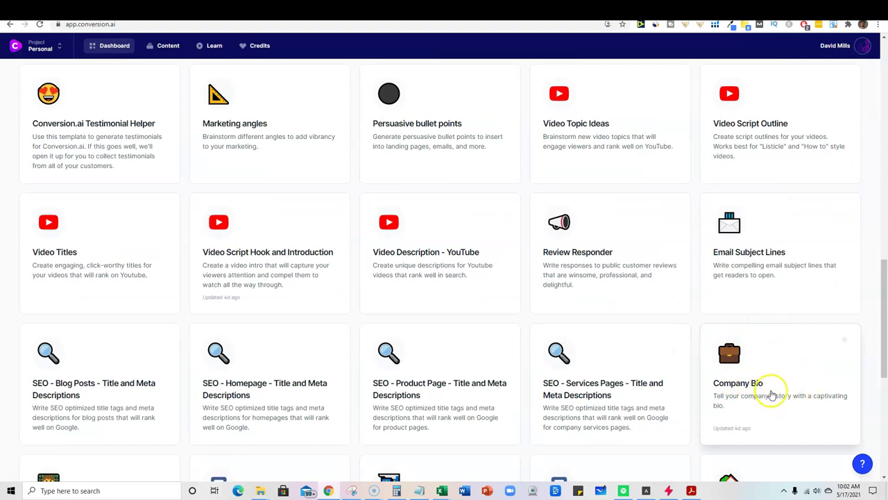
scroll(190, 278, "up", 1)
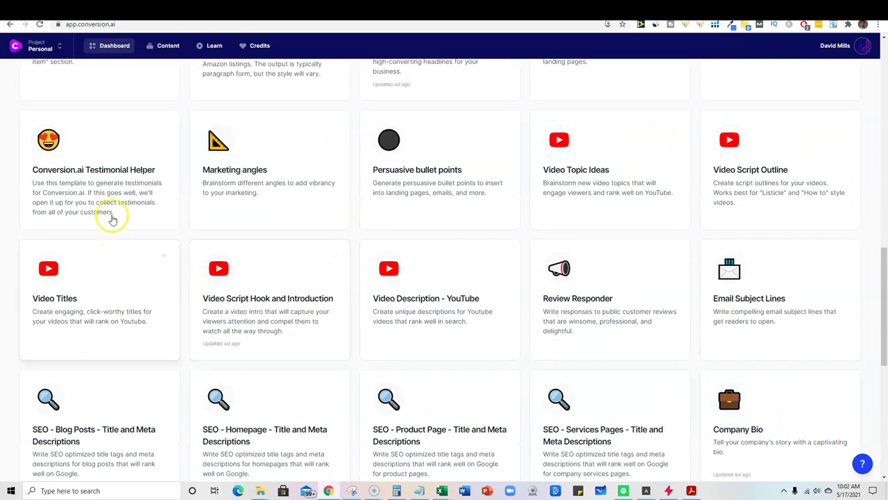
scroll(473, 306, "down", 1)
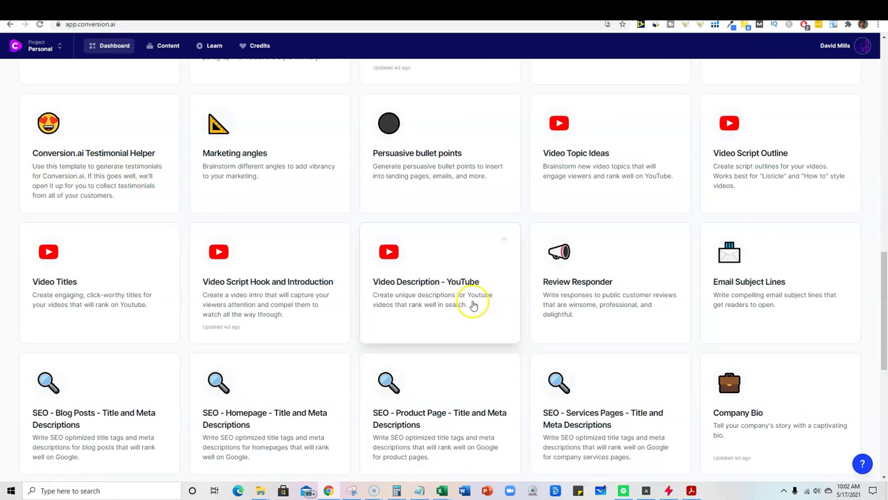
scroll(473, 306, "down", 2)
scroll(514, 305, "down", 1)
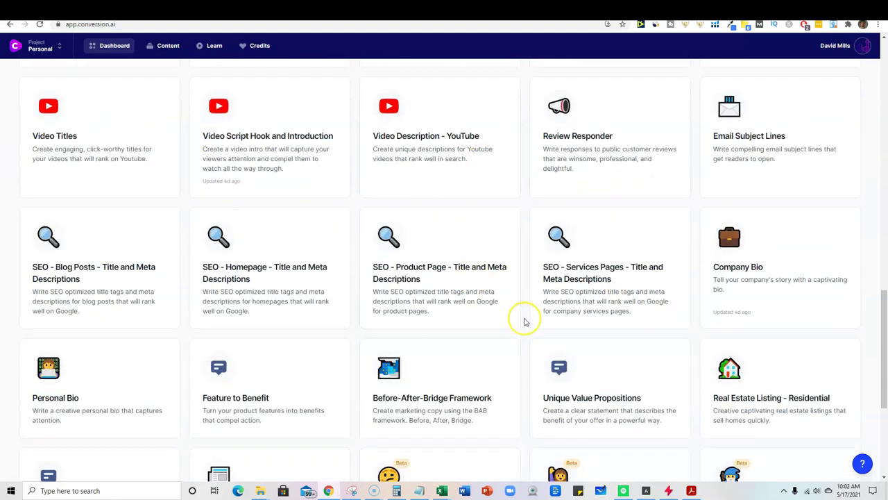
scroll(525, 322, "down", 3)
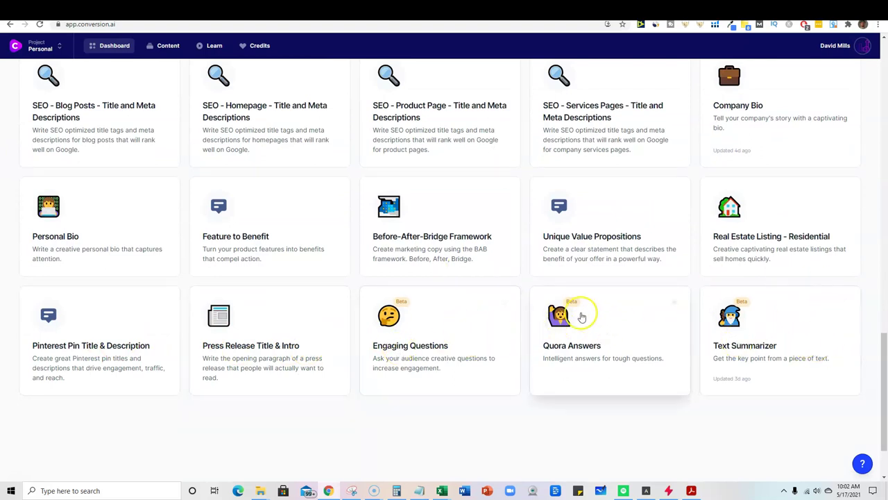
scroll(478, 250, "up", 8)
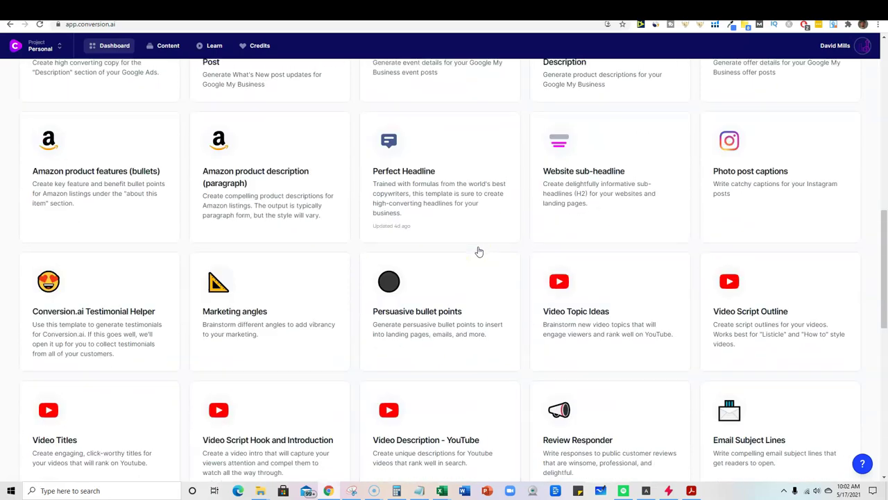
scroll(479, 252, "up", 10)
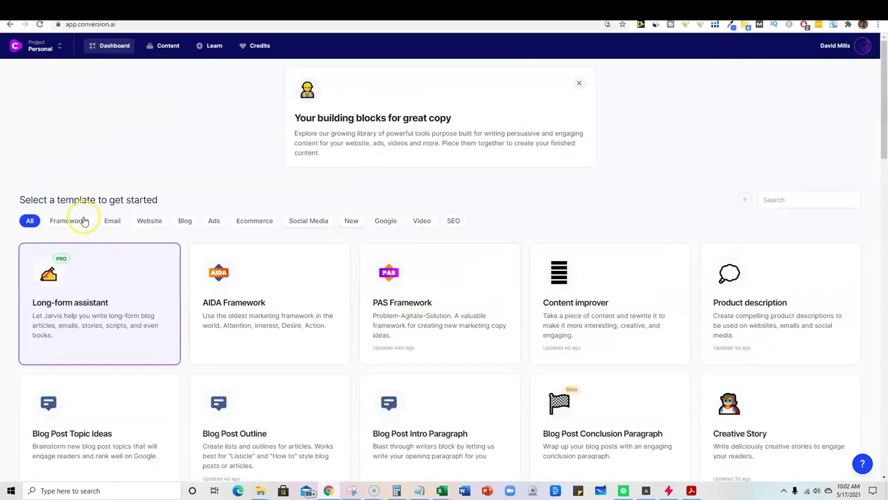
Filter the templates to the New category and review the ones it contains.
left_click(350, 220)
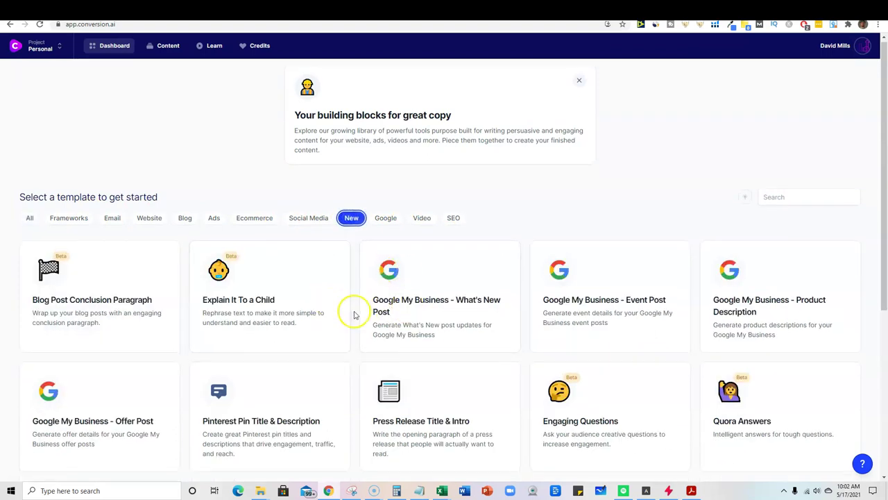
scroll(500, 354, "down", 2)
scroll(192, 351, "up", 2)
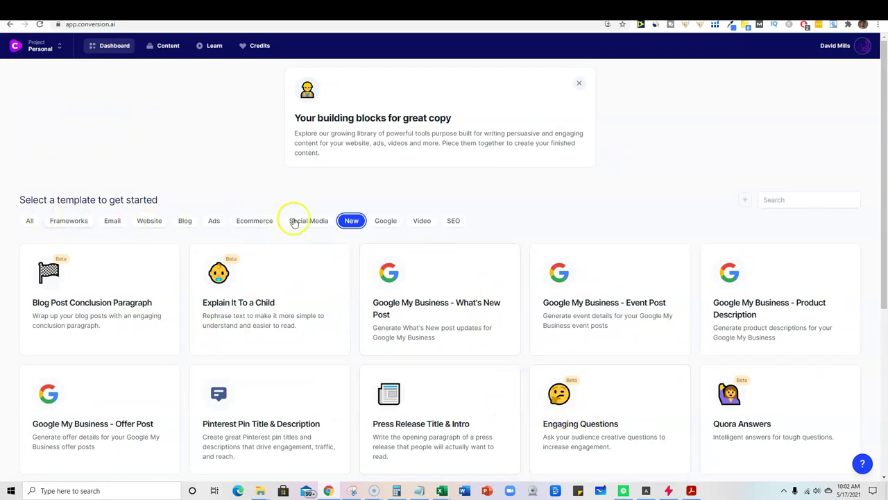
Filter the templates to the Blog category and open the Blog Post Topic Ideas template.
left_click(184, 220)
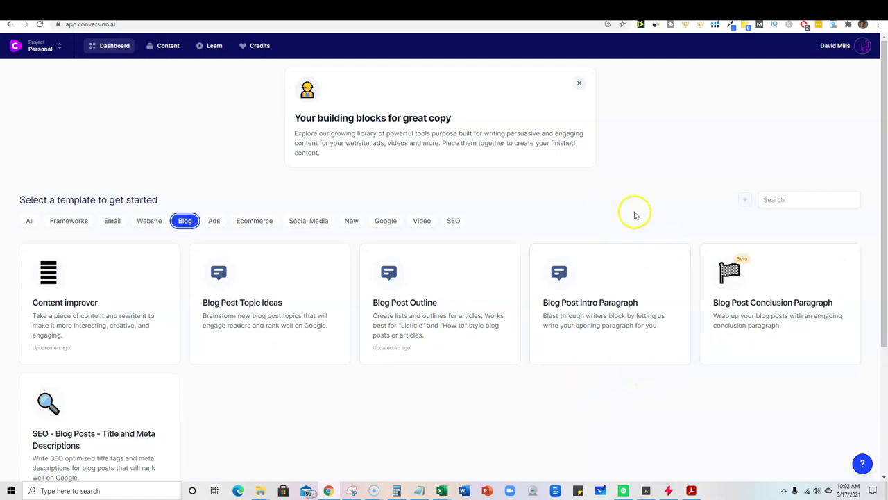
left_click(270, 321)
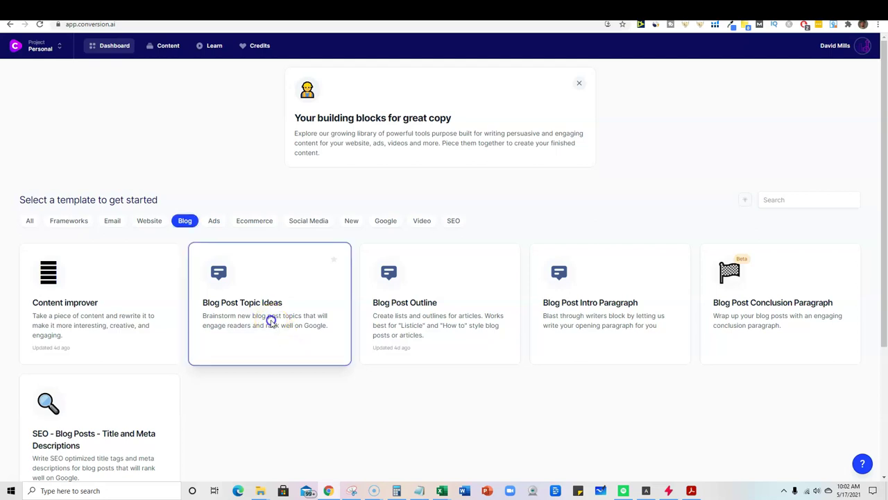
Clear the prefilled company name and product description, then set the company name to "Top air fryer benefits".
left_click_drag(126, 154, 23, 155)
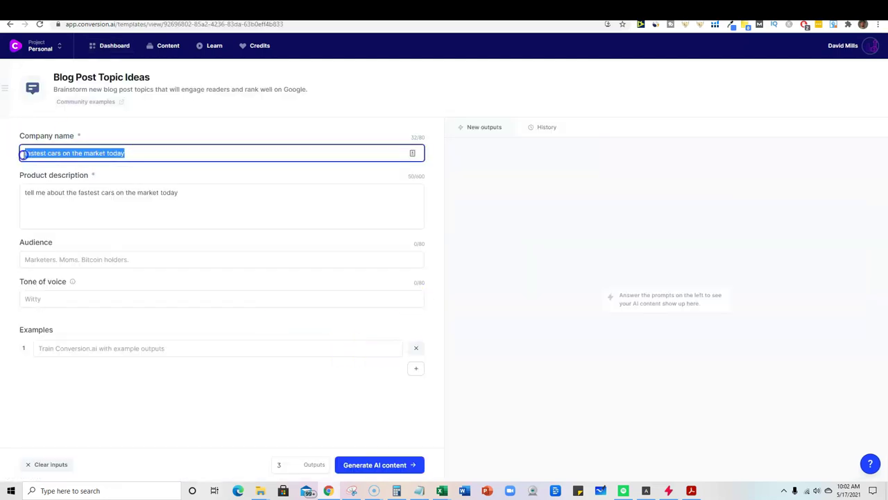
key("BackSpace")
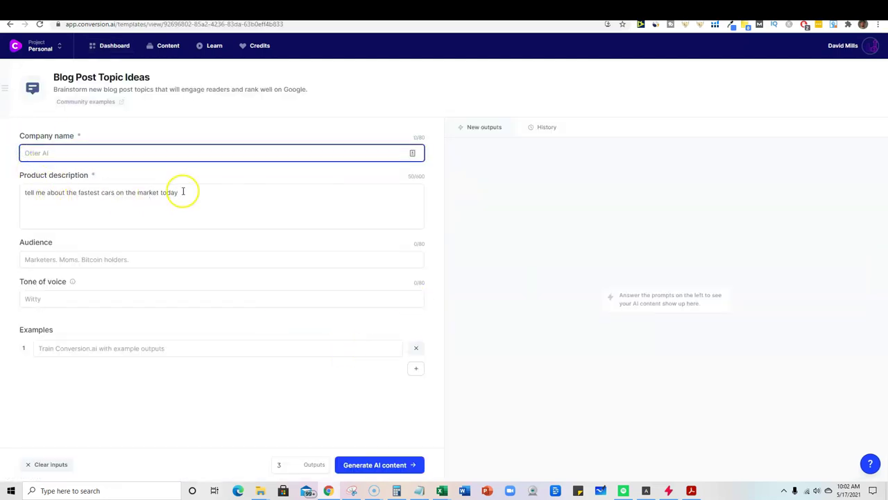
left_click_drag(182, 192, 28, 192)
key("BackSpace")
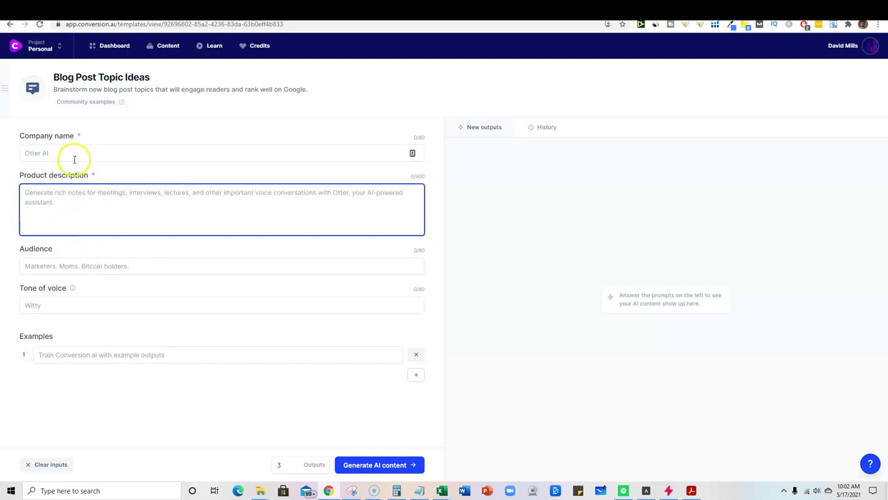
left_click(71, 154)
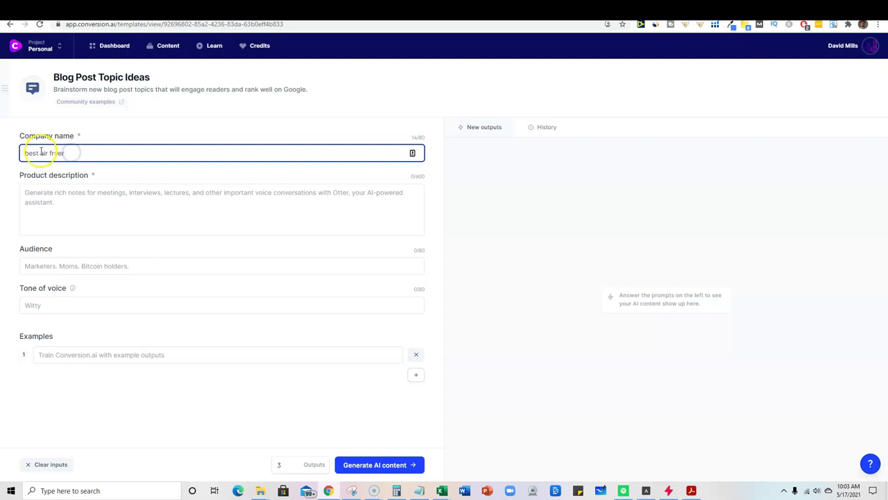
key("BackSpace")
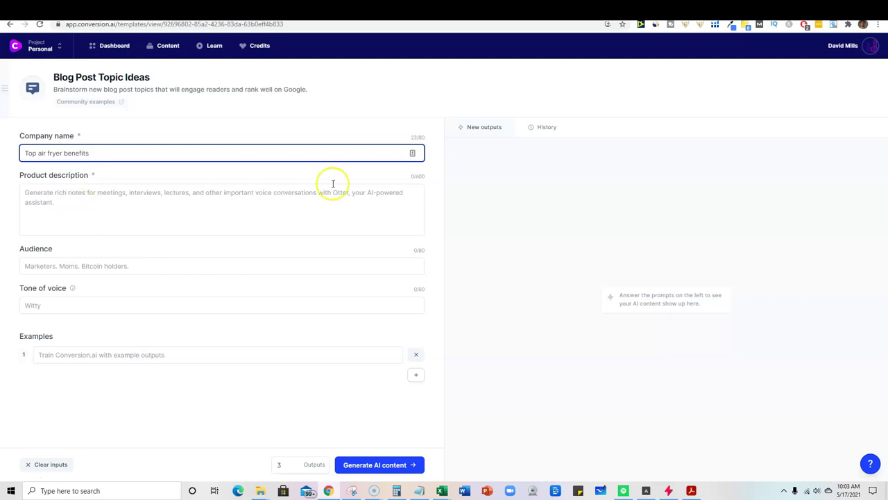
Switch to Amazon, open the COSORI Air Fryer Max XL listing, and copy its About this item bullets from Critically Acclaimed through 100 Included Recipes.
left_click(750, 8)
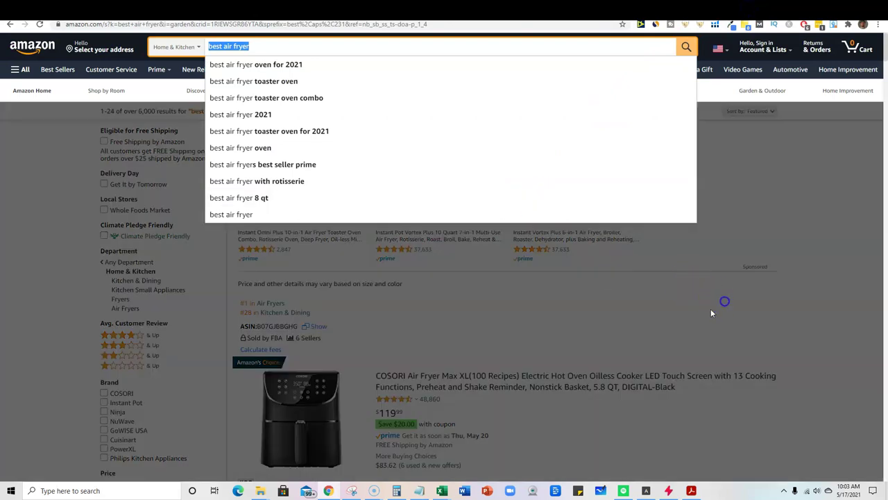
left_click(724, 302)
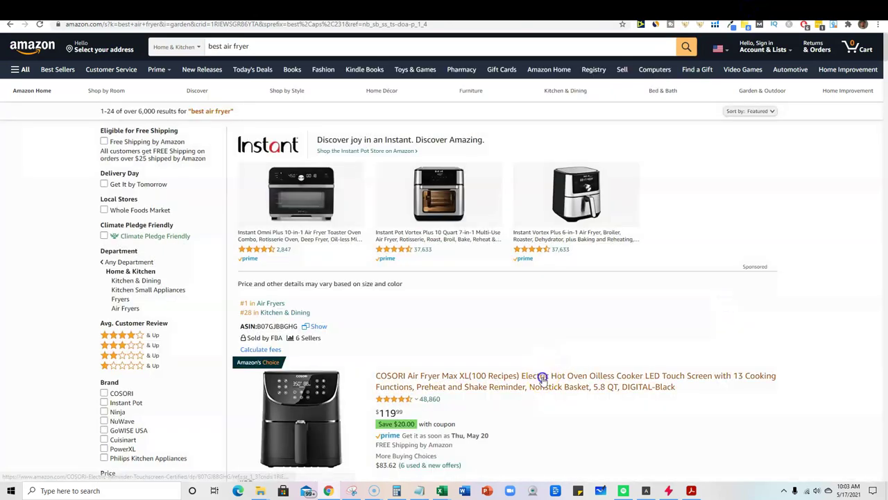
left_click(539, 376)
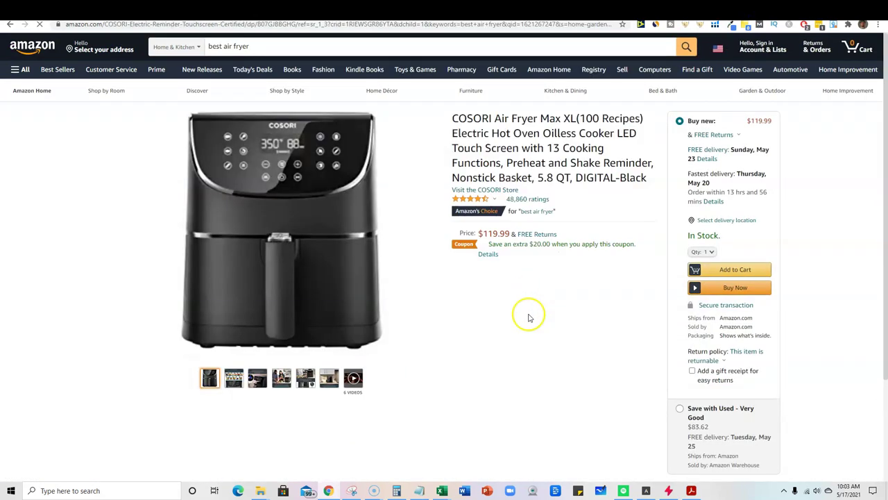
scroll(486, 312, "down", 3)
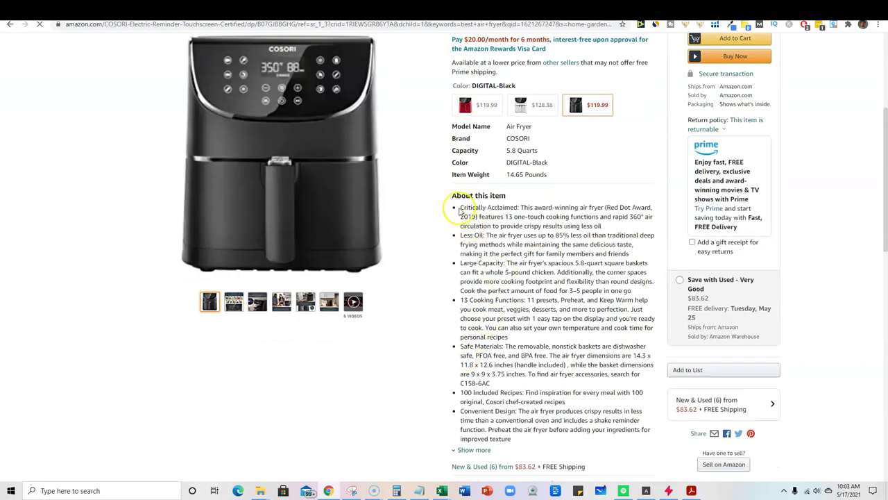
left_click_drag(460, 207, 563, 402)
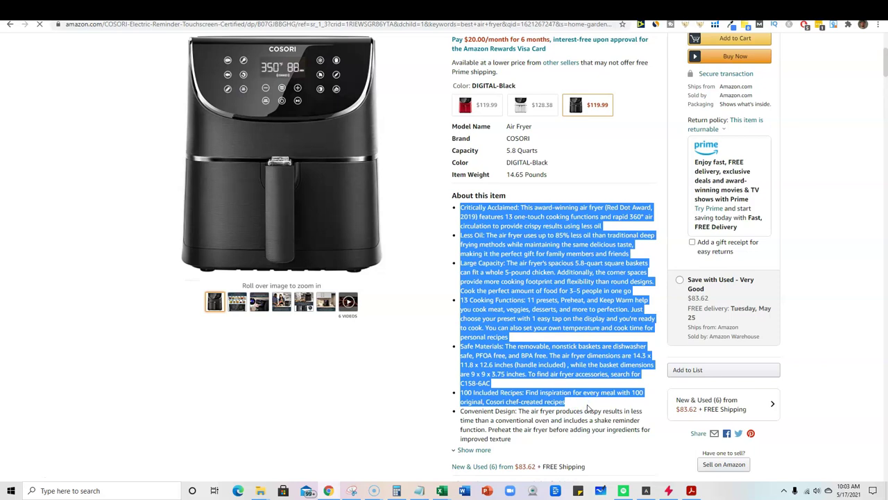
Switch back to Conversion.ai, paste the copied bullets as the product description, and delete the cut-off last sentence starting with "Cook the perfect amount".
left_click(711, 11)
left_click(105, 203)
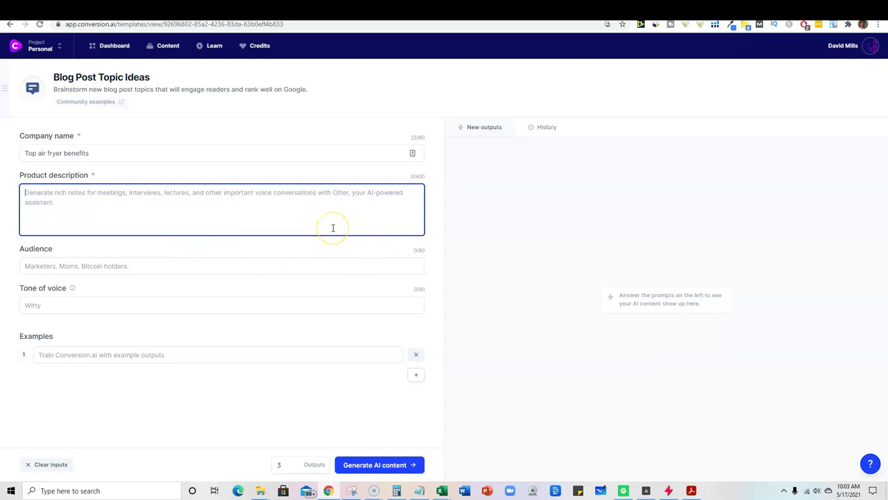
type("Critically Acclaimed: This award-winning air fryer (Red Dot Award, 2019) features 13 one-touch cooking functions and rapid 360° air circulation to provide crispy results using less oil Less Oil: The air fryer uses up to 85% less oil than traditional deep frying methods while maintaining the same delicious taste, making it the perfect gift for family members and friends Large Capacity: The air fryer's spacious 5.8-quart square baskets can fit a whole 5-pound chicken. Additionally, the corner spaces provide more cooking footprint and flexibility than round designs. Cook the perfect amount of foo")
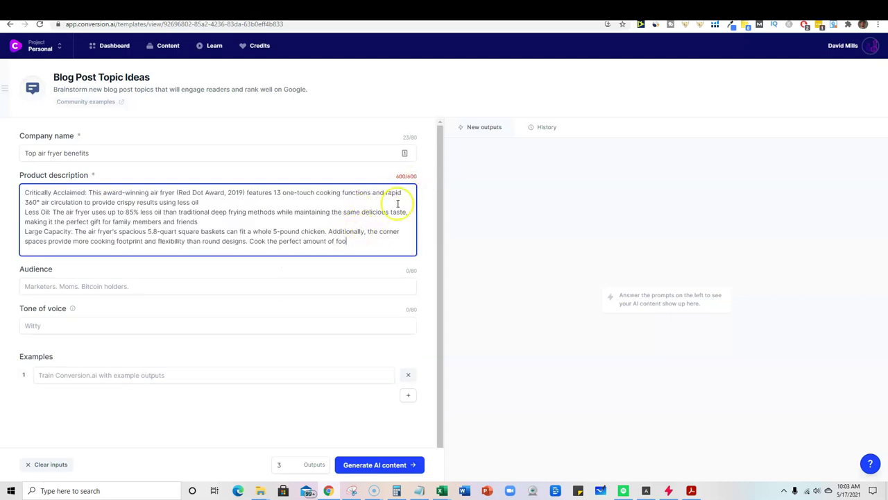
left_click_drag(300, 244, 257, 246)
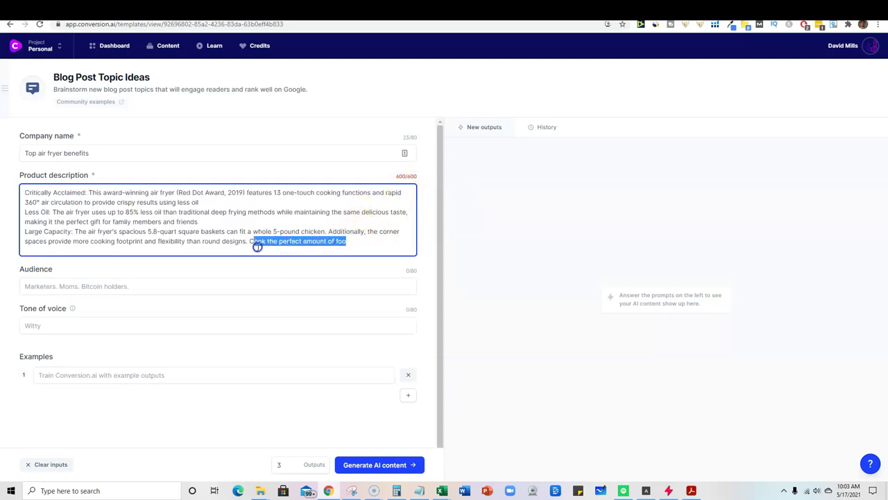
key("BackSpace")
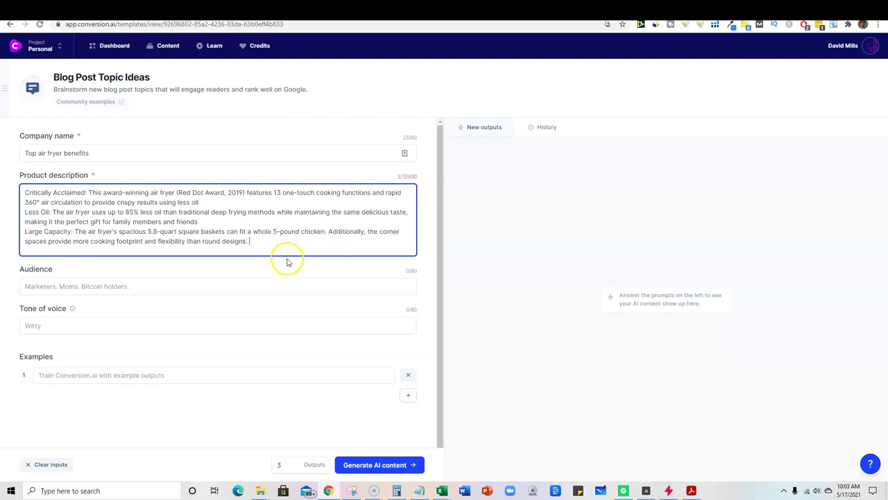
Generate 3 blog post topic ideas, leaving the audience and tone of voice blank.
scroll(305, 230, "down", 1)
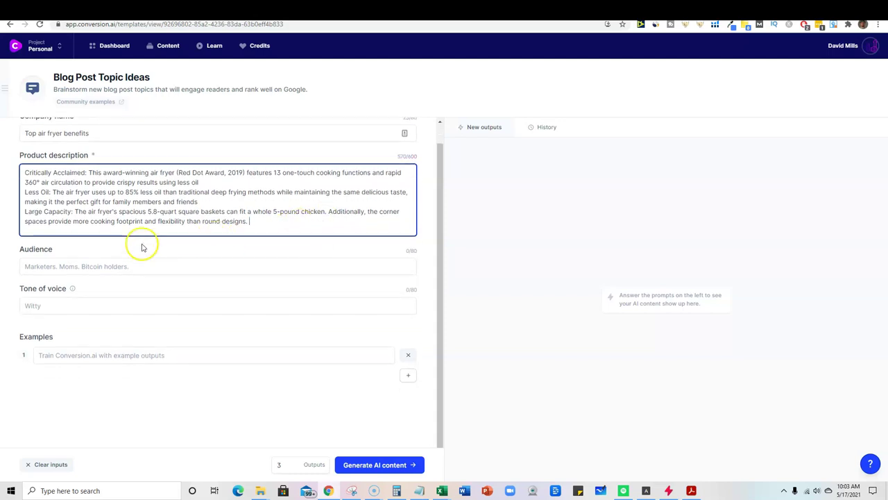
left_click(75, 266)
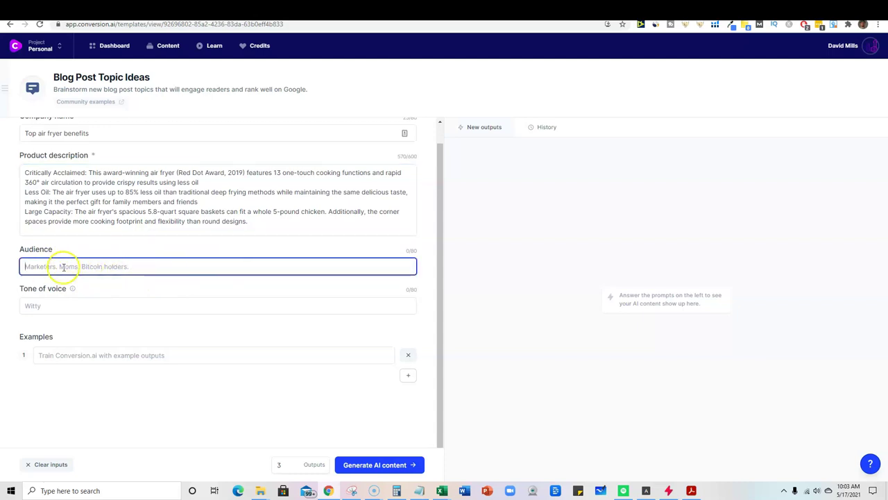
mouse_move(69, 291)
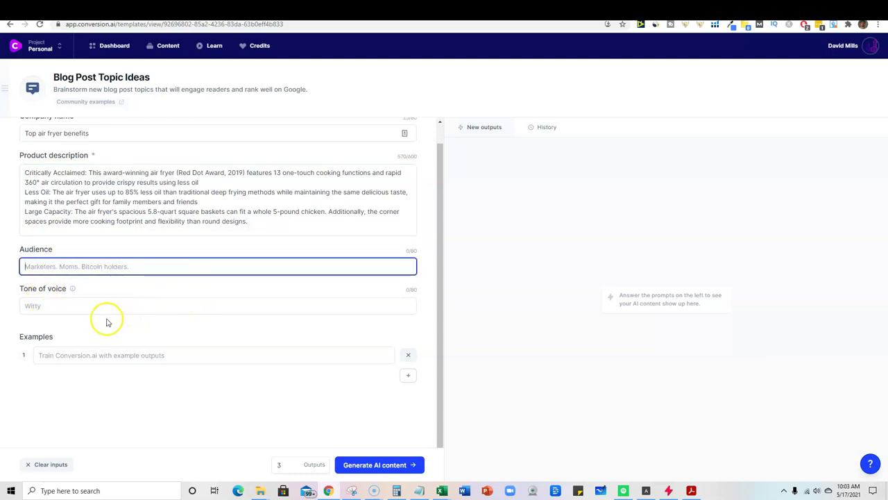
left_click(50, 305)
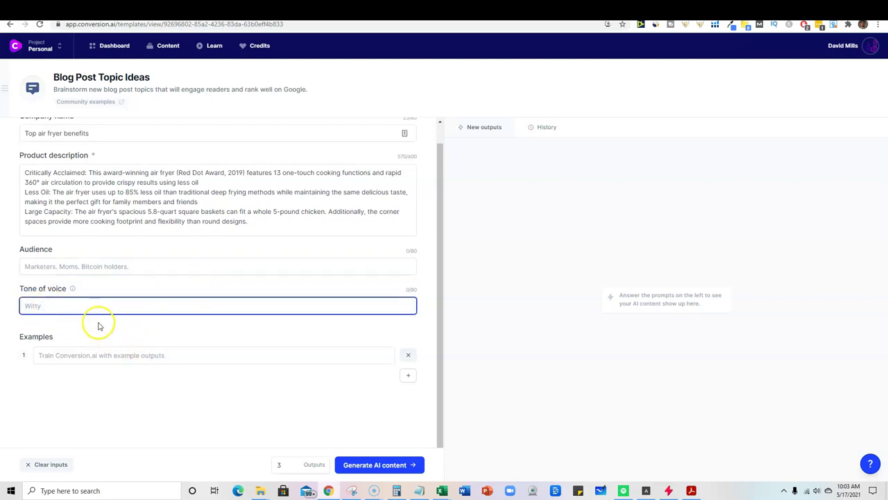
mouse_move(72, 291)
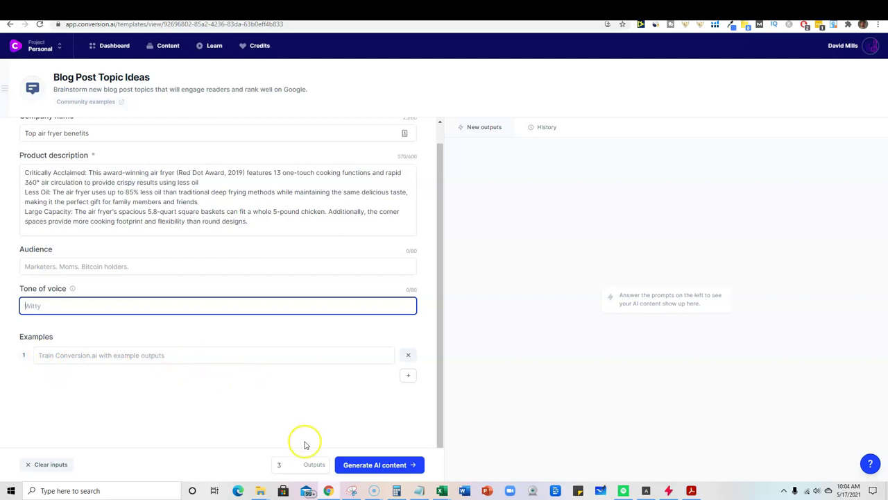
left_click(381, 465)
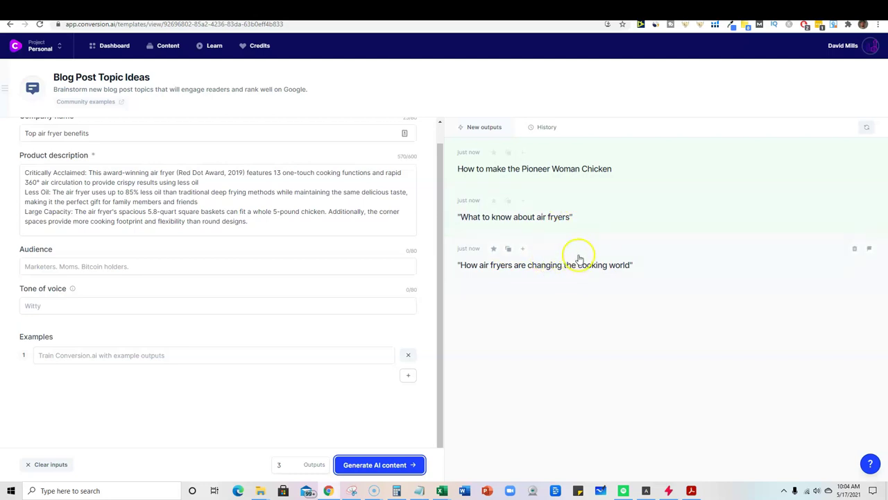
Copy the topic idea "How air fryers are changing the cooking world" and open the Blog Post Outline template from the Blog category.
left_click(508, 250)
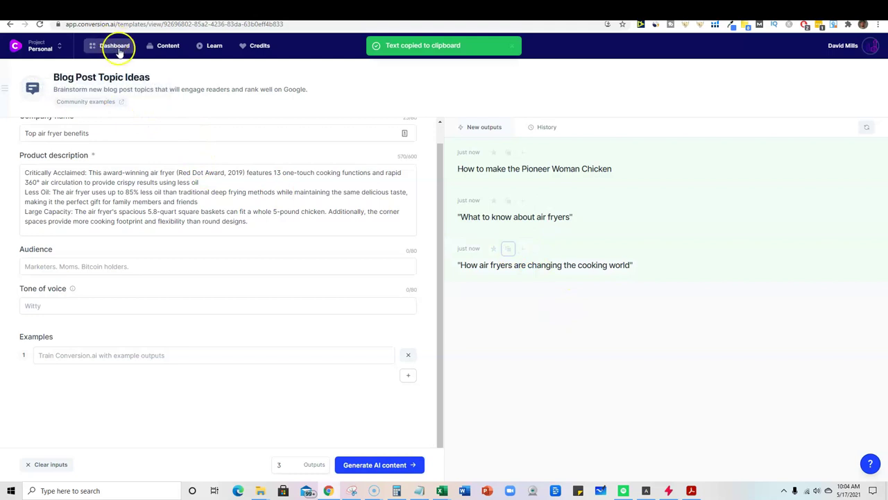
left_click(115, 46)
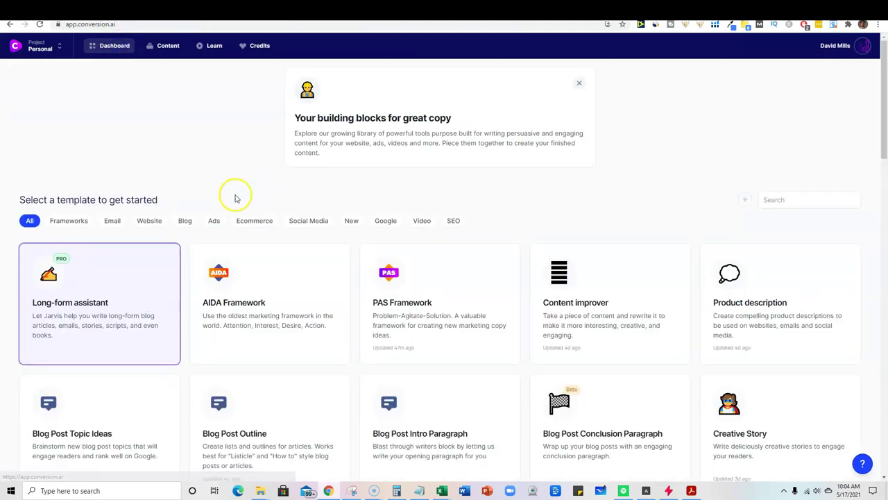
left_click(187, 223)
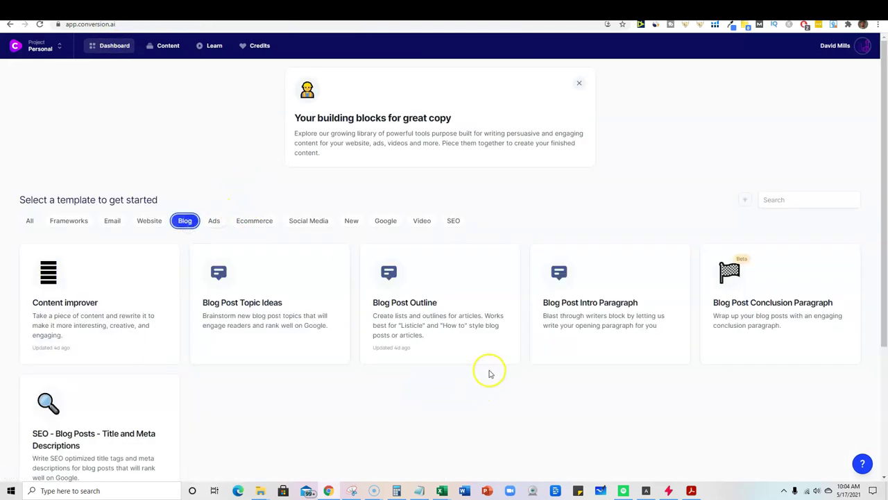
left_click(437, 320)
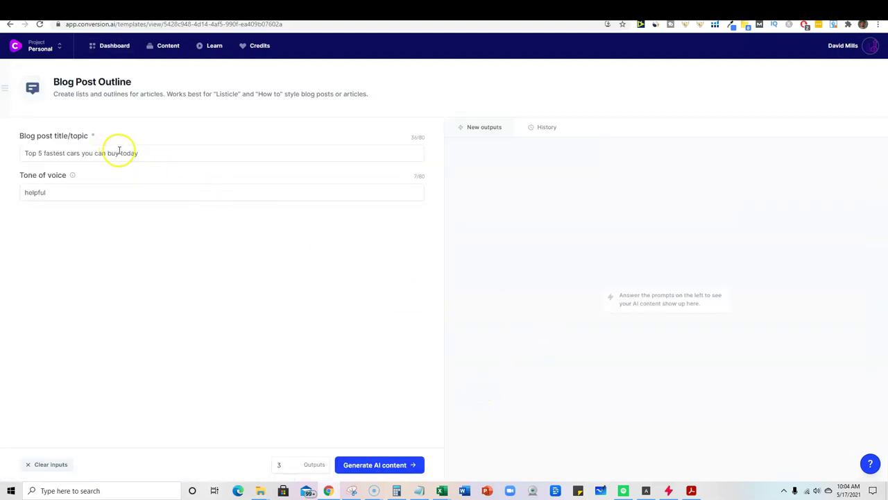
Replace the blog post title with How air fryers are changing the cooking world, without quotation marks, and generate the outlines in a helpful tone.
left_click_drag(142, 154, 24, 157)
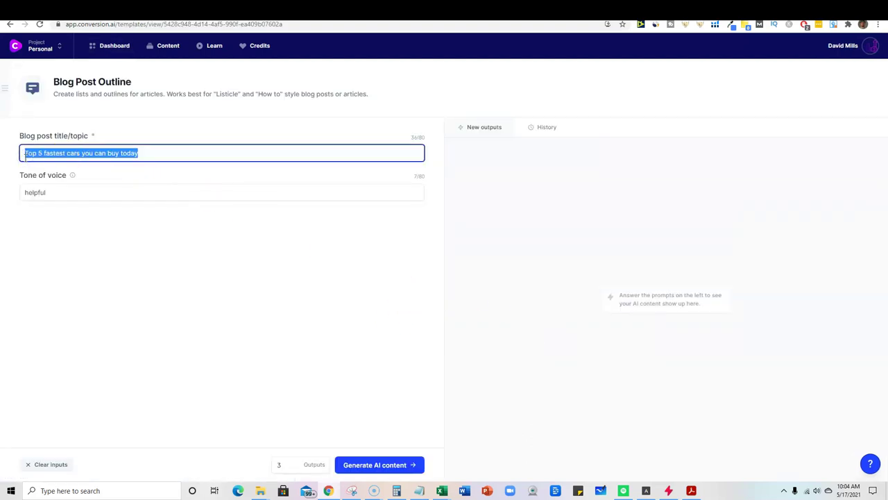
key("ctrl+v")
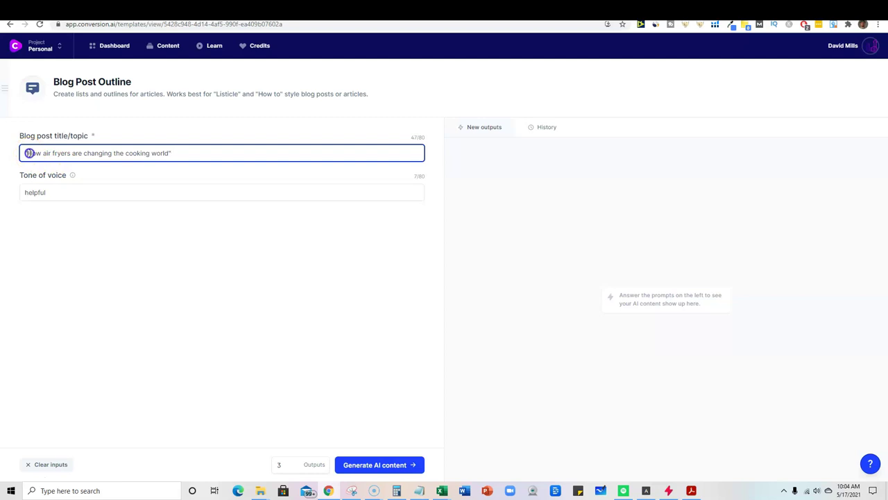
left_click(29, 153)
key("BackSpace")
left_click(185, 150)
key("BackSpace")
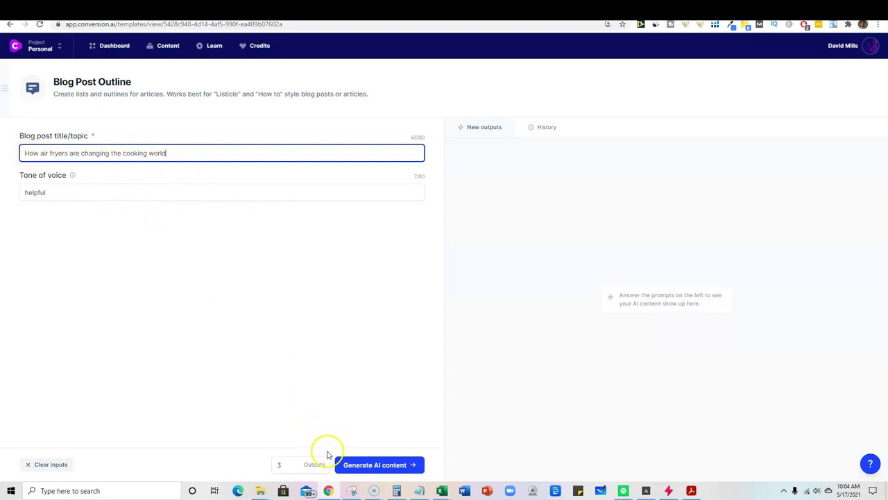
left_click(357, 472)
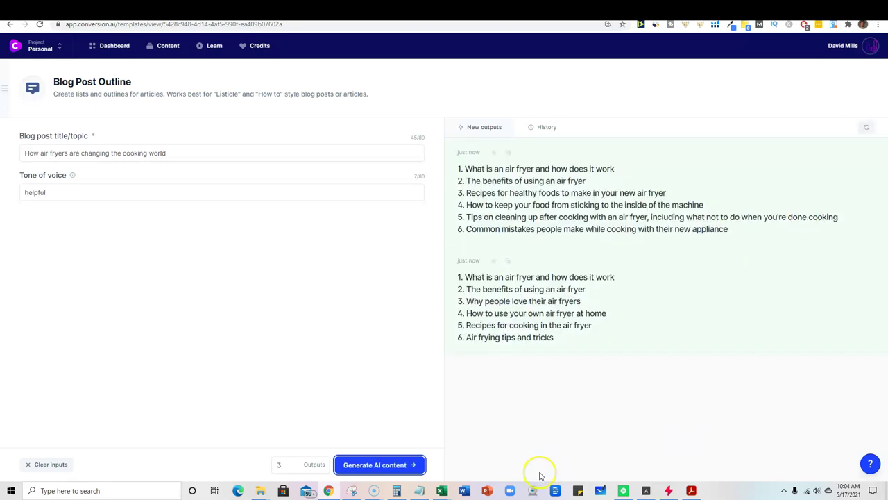
Open a new blank Notepad window, make it taller, and arrange it side by side with the narrowed browser window.
left_click(421, 491)
right_click(420, 491)
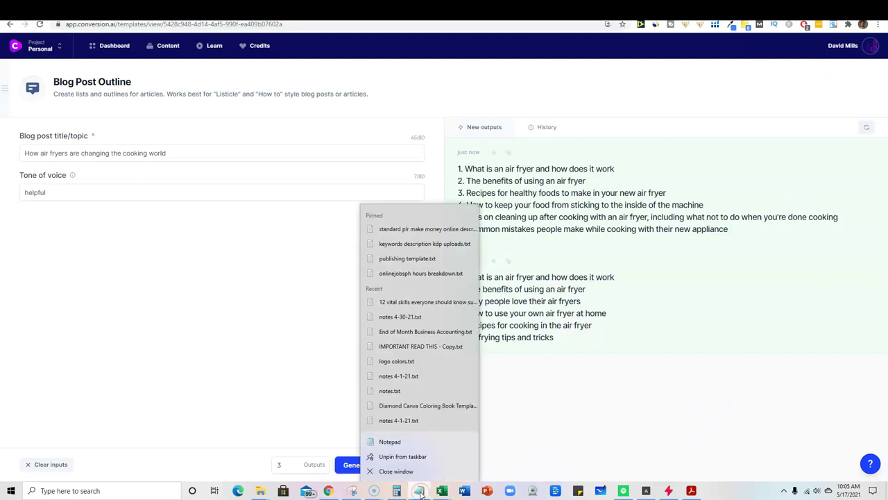
left_click(391, 441)
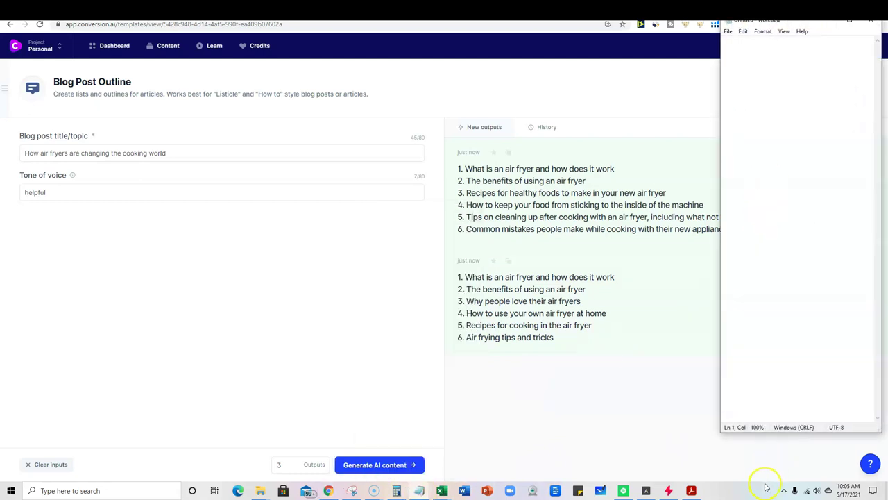
left_click_drag(772, 435, 773, 481)
left_click(666, 104)
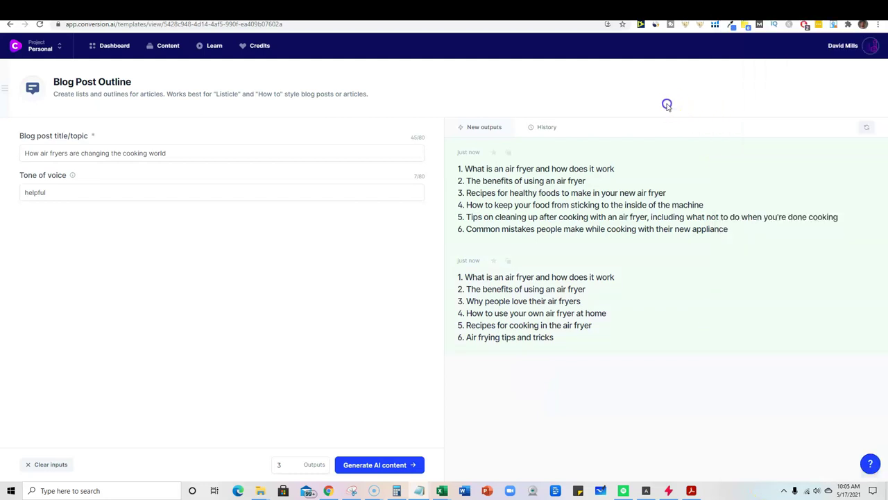
left_click(855, 11)
Paste the title How air fryers are changing the cooking world into the blank note and remove its quotation marks.
left_click(758, 73)
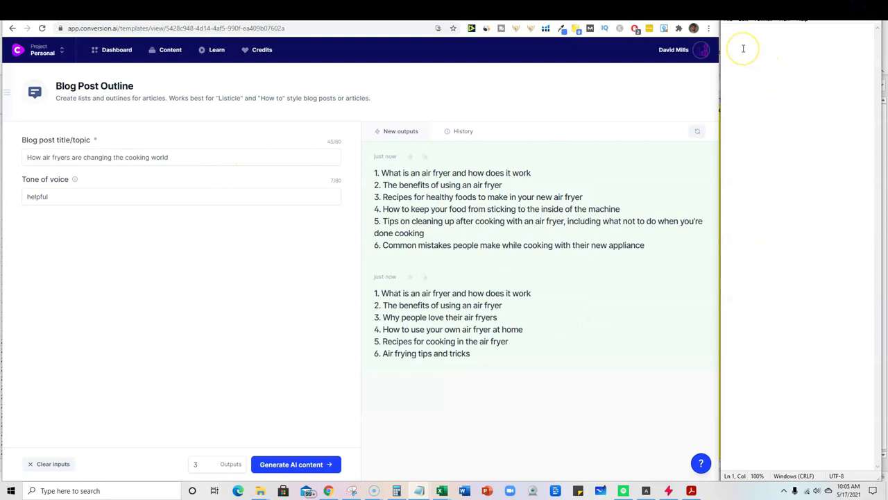
key("ctrl+v")
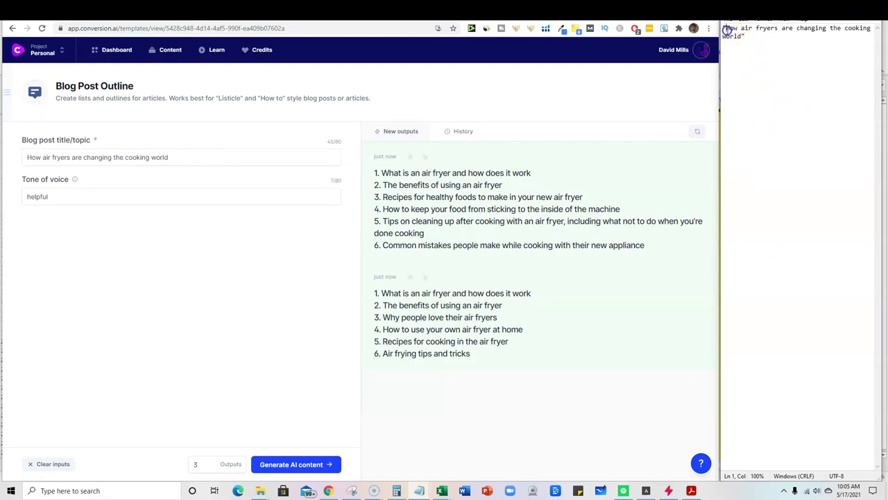
key("BackSpace")
left_click(726, 29)
key("BackSpace")
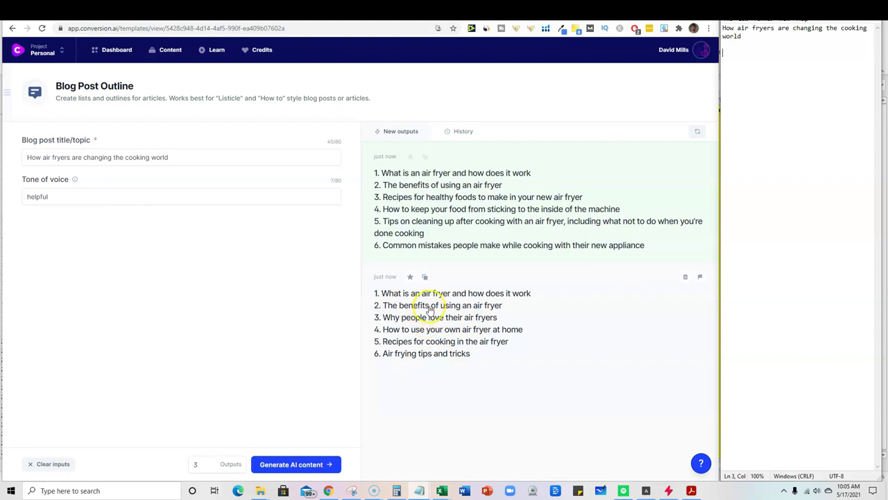
Copy the second generated outline and paste it into the note a few lines below the title.
left_click(424, 276)
left_click(739, 67)
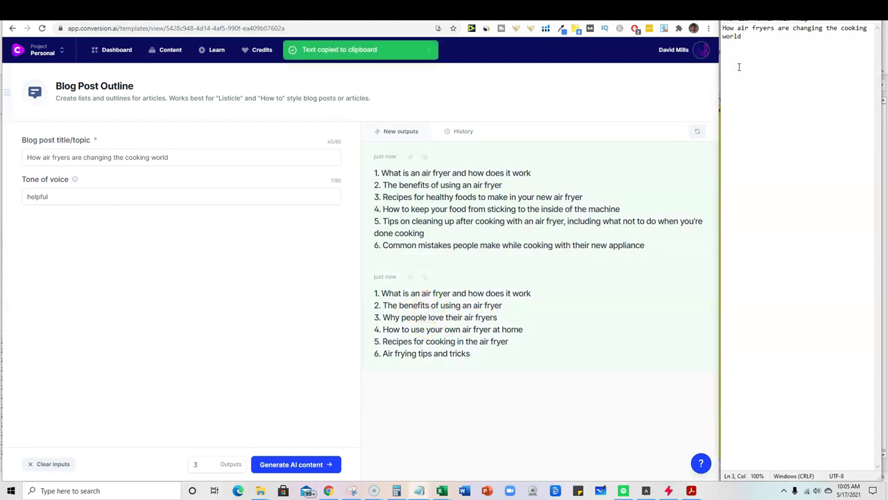
key("Return")
key("Return")
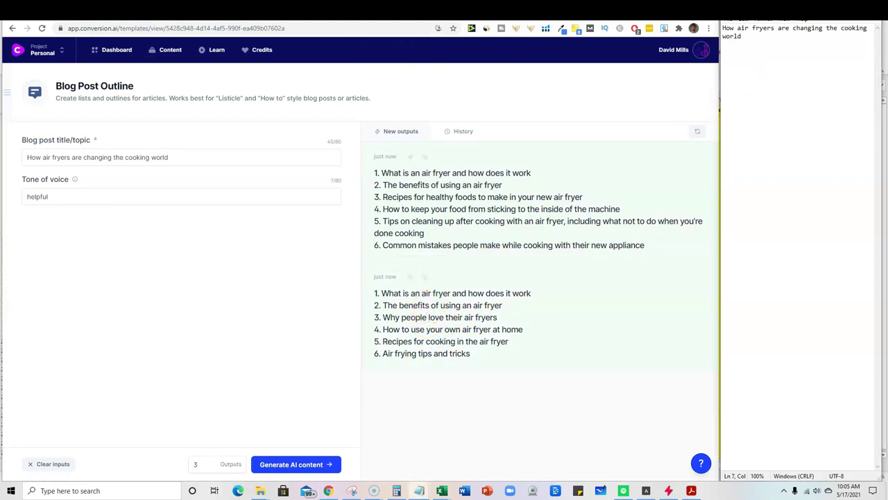
key("ctrl+v")
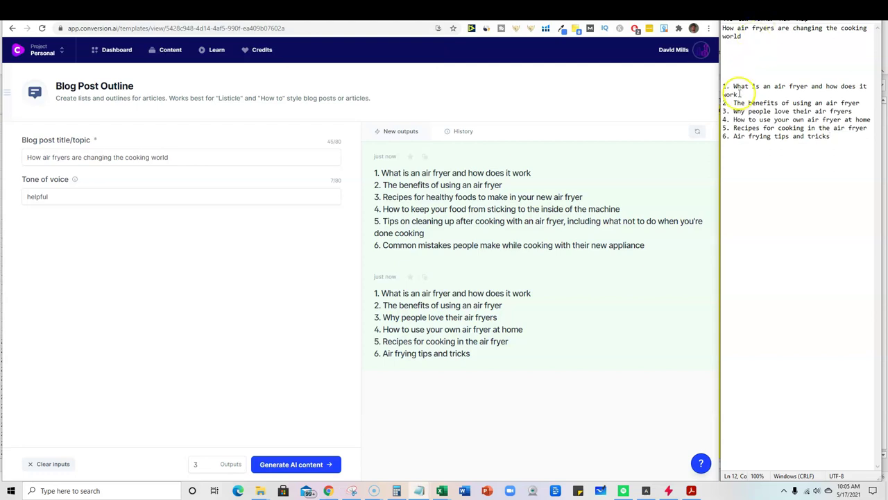
Separate the six outline points in the note with blank lines, leaving room for text under each one.
key("Return")
key("Return")
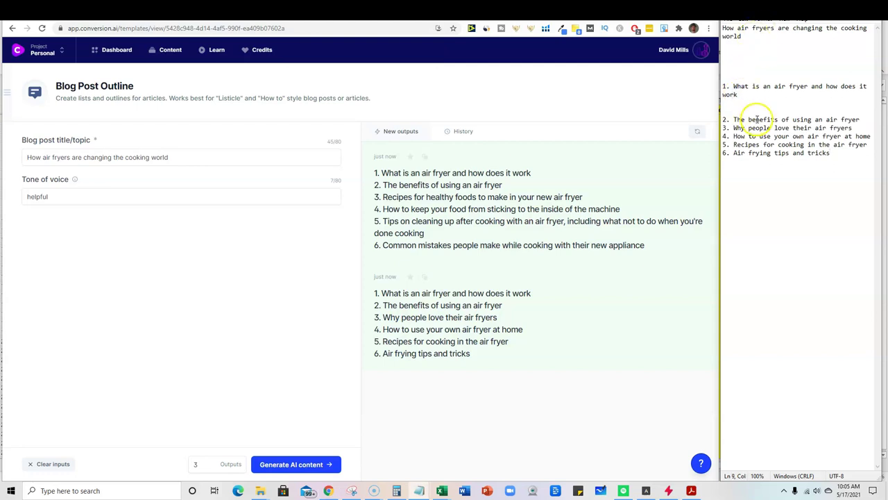
key("Return")
left_click(860, 128)
key("Return")
key("Return")
key("Return")
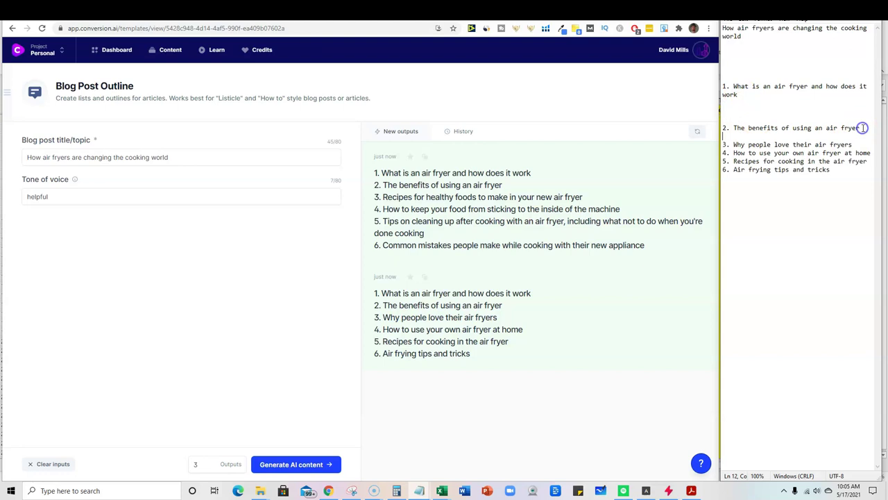
key("Return")
key("Return")
key("Return")
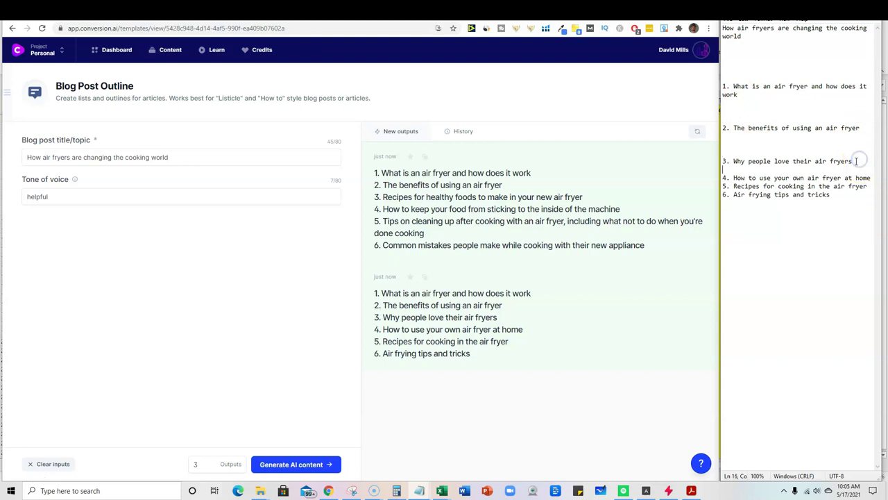
left_click(871, 195)
key("Return")
key("Return")
key("Return")
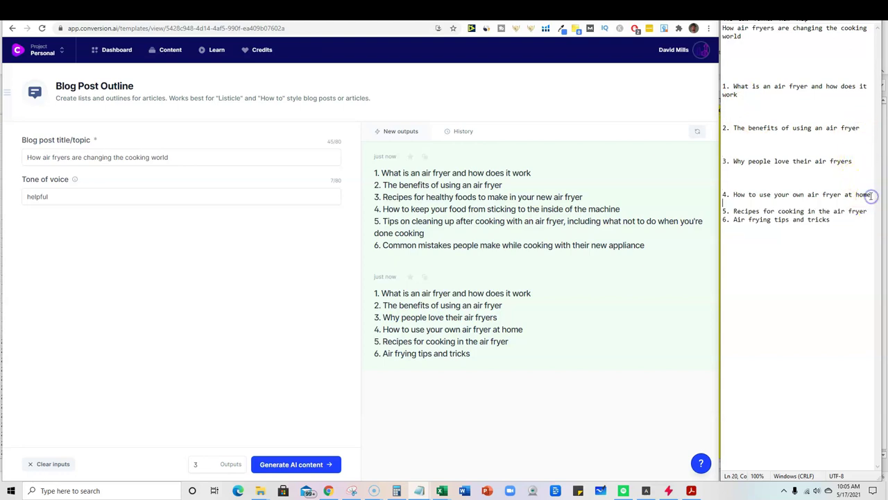
key("Return")
key("Return")
key("Return")
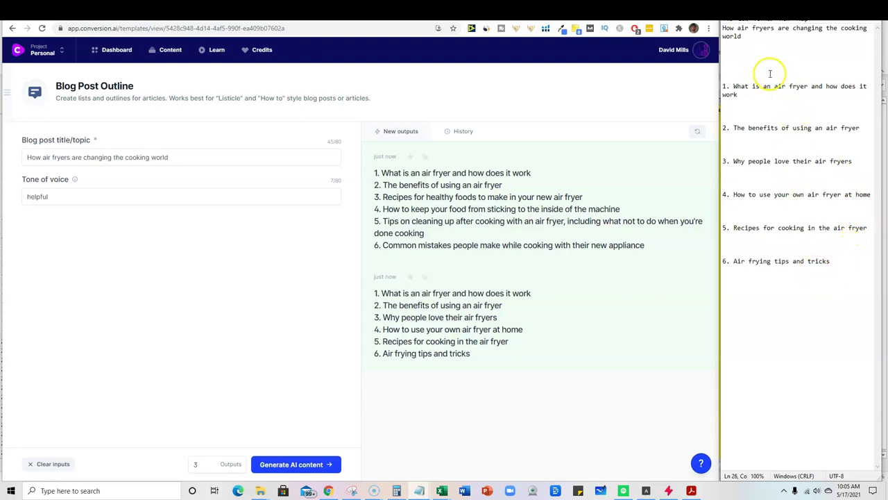
Open the Blog Post Intro Paragraph template from the Blog category.
left_click(792, 75)
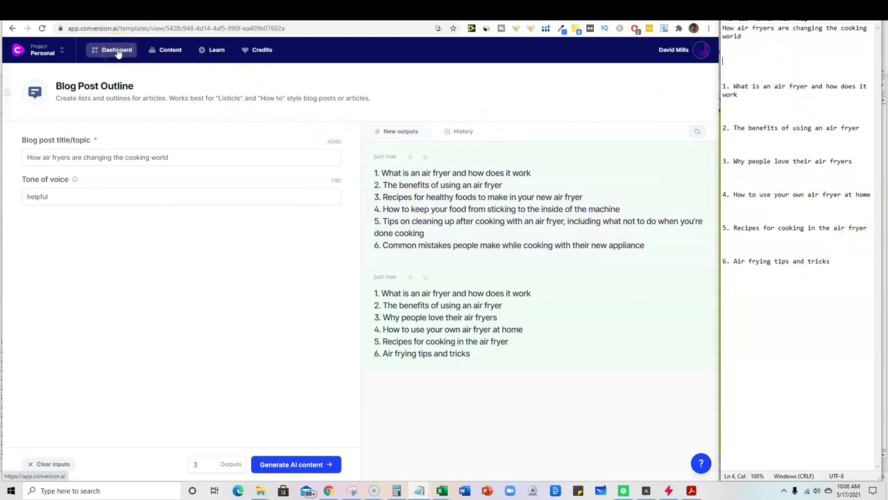
left_click(117, 51)
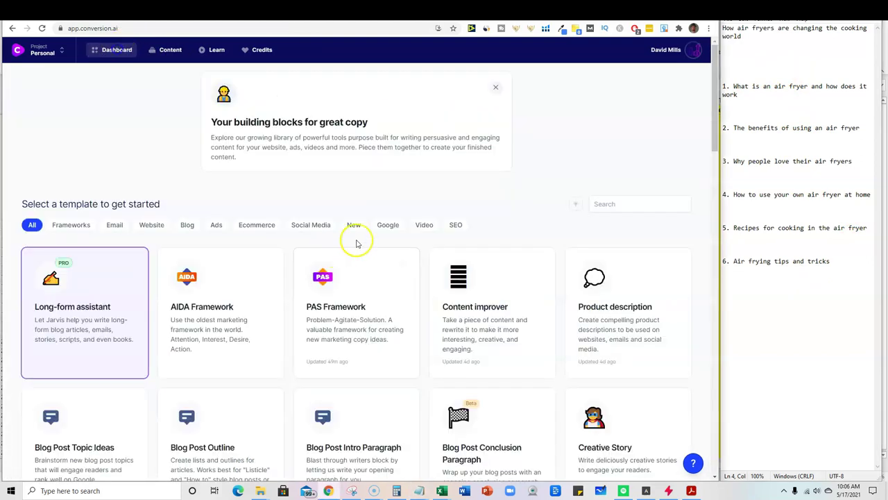
left_click(191, 227)
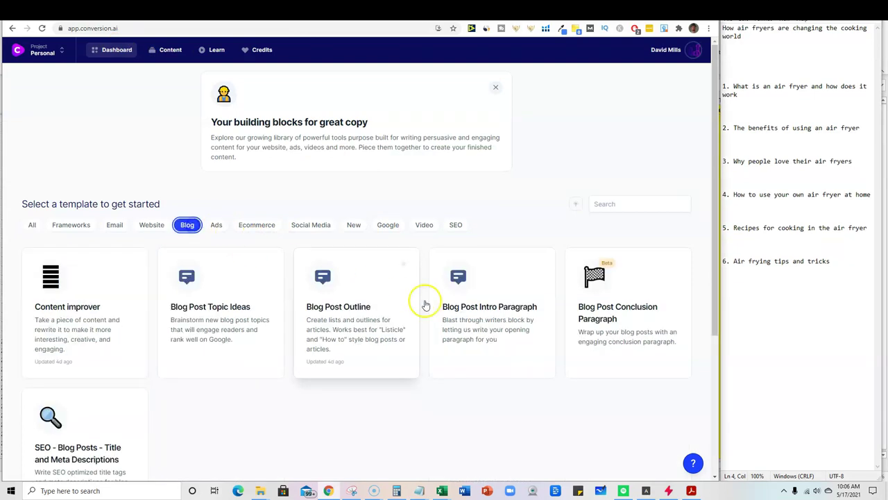
left_click(499, 328)
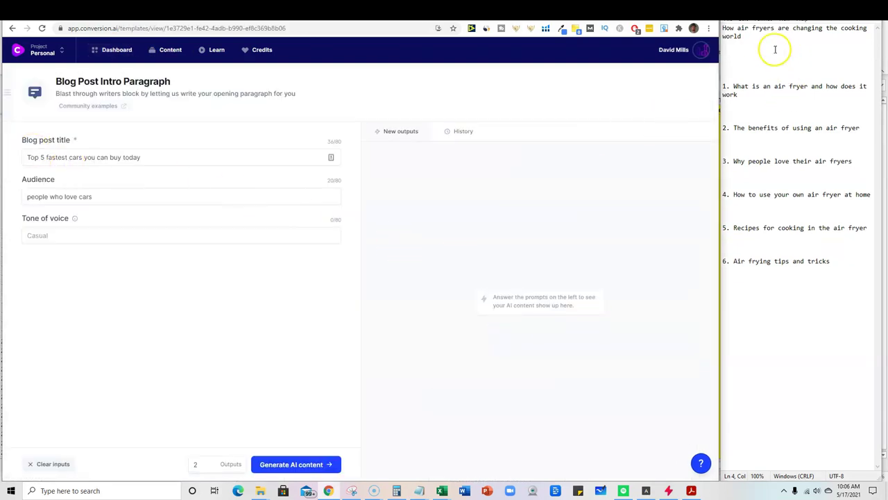
Replace the blog post title with the note's title, set the audience to people looking for an air fryer, and generate the intro paragraphs.
left_click_drag(743, 36, 720, 24)
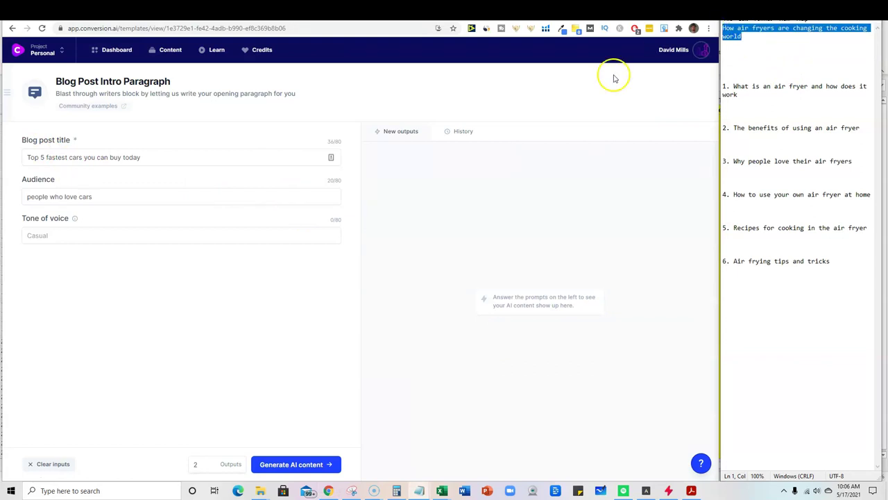
left_click_drag(147, 159, 30, 159)
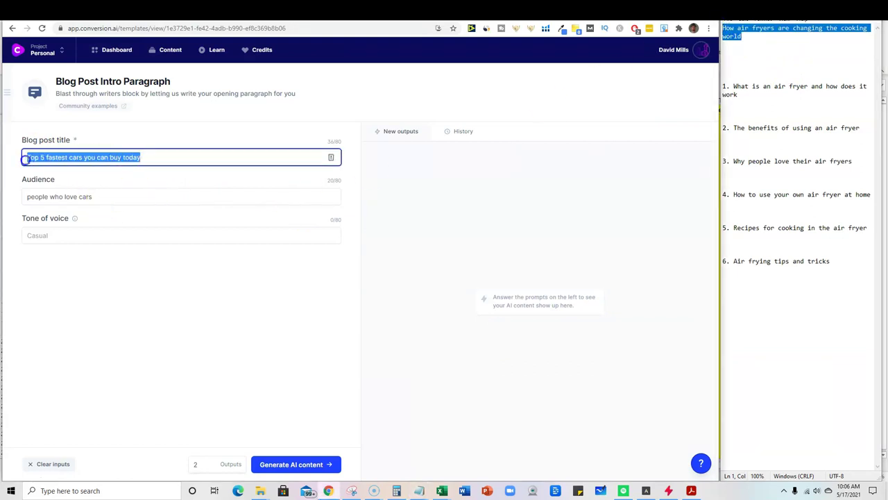
key("ctrl+v")
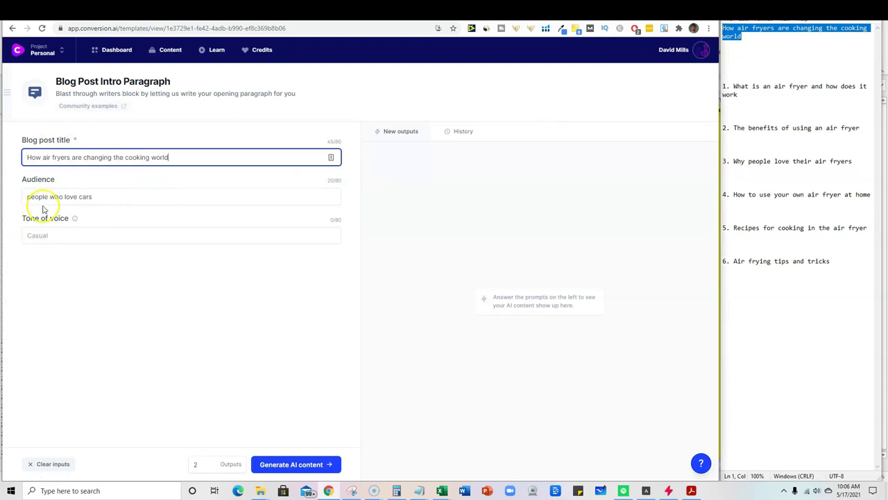
left_click_drag(92, 197, 47, 197)
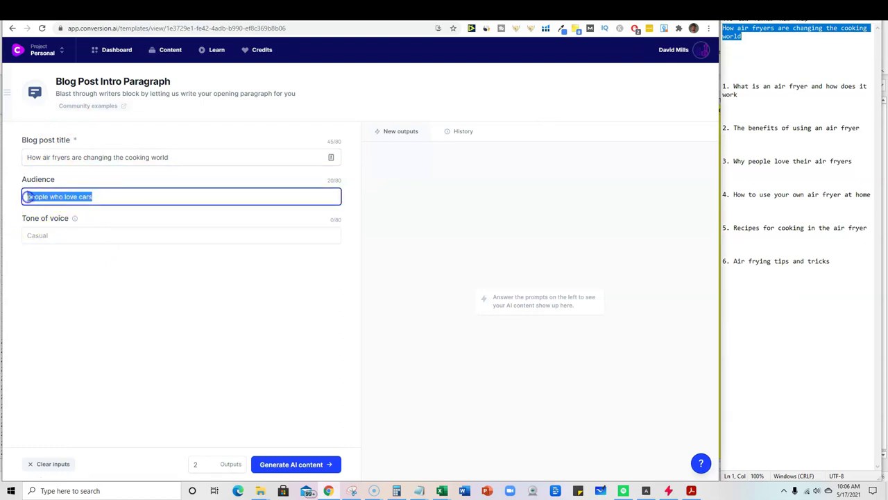
type("p")
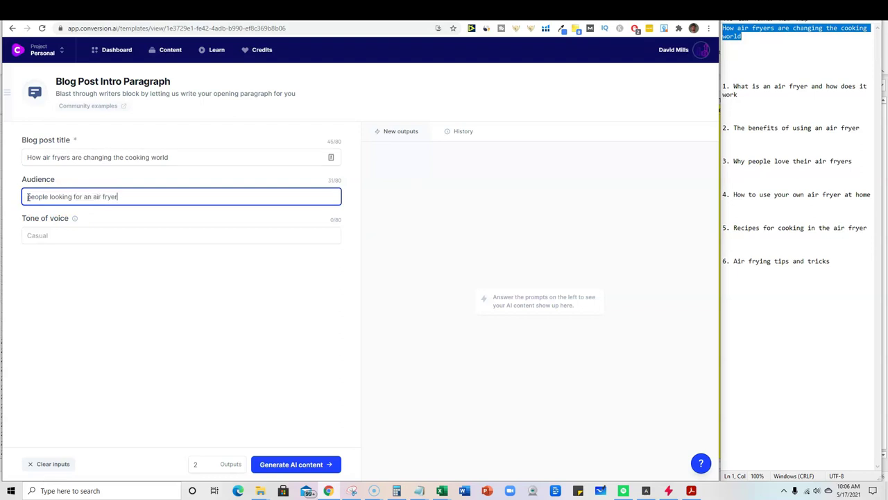
left_click(283, 463)
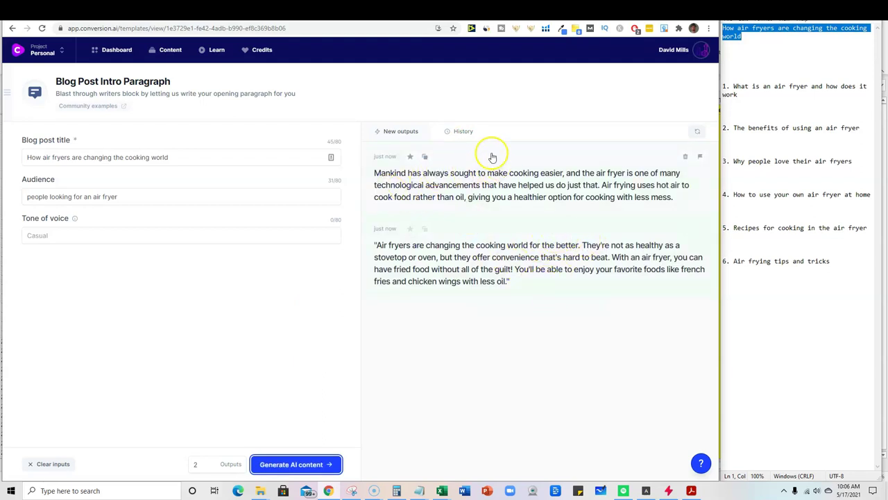
Copy the second generated intro paragraph, paste it below the title in the note, and remove its quotation marks.
left_click(425, 228)
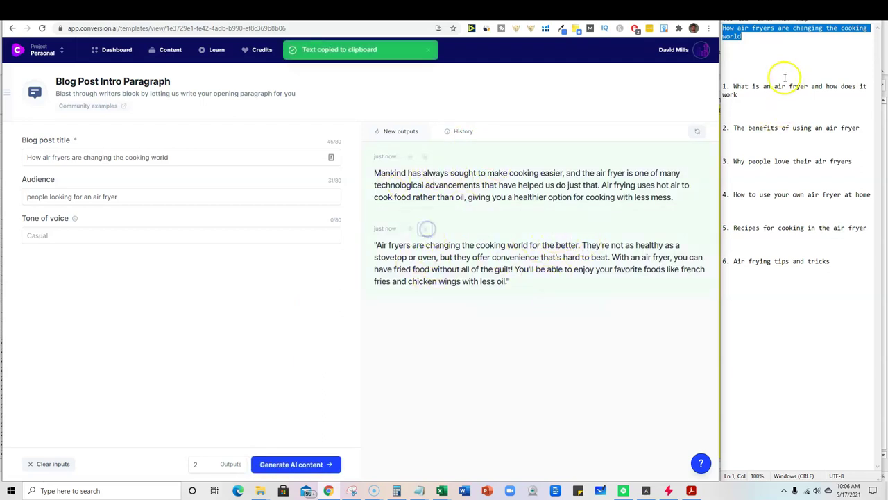
left_click(746, 58)
key("ctrl+v")
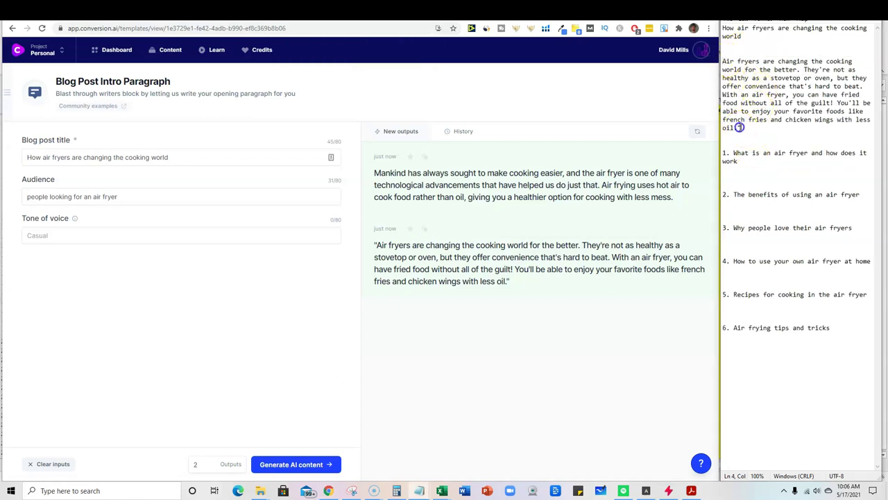
left_click(748, 132)
key("BackSpace")
left_click(738, 68)
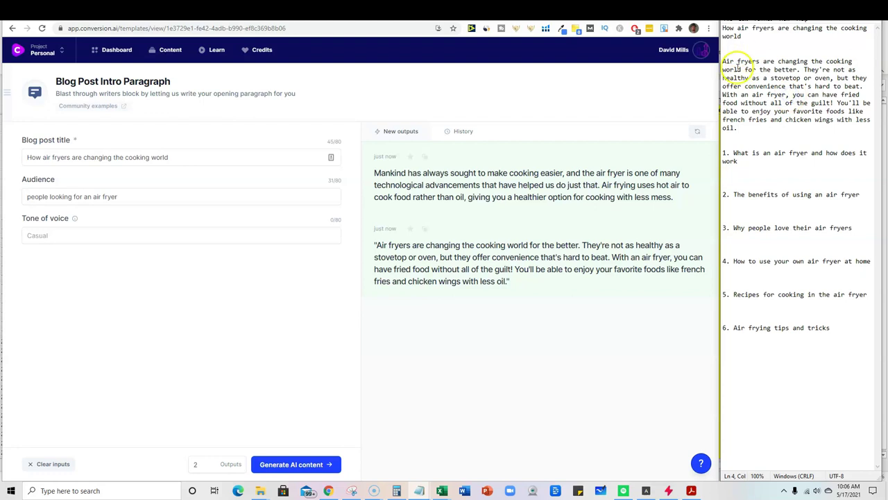
Open the Content improver template from the full list of templates.
left_click(129, 52)
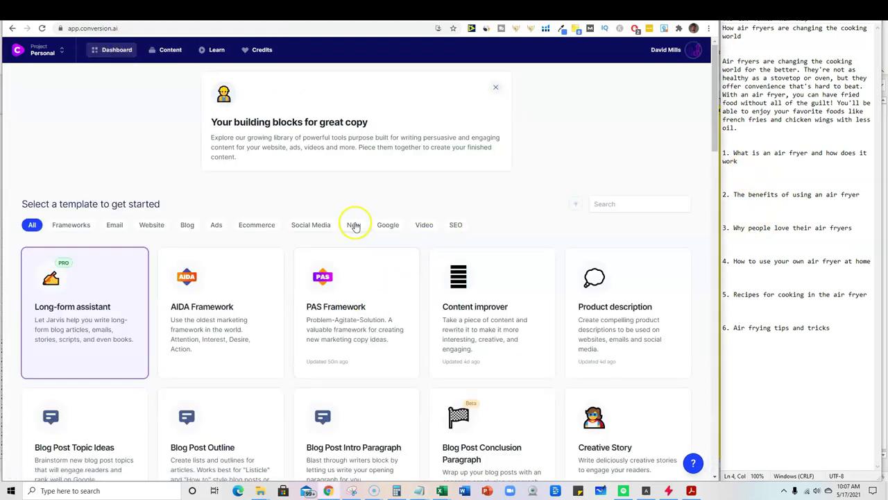
left_click(189, 227)
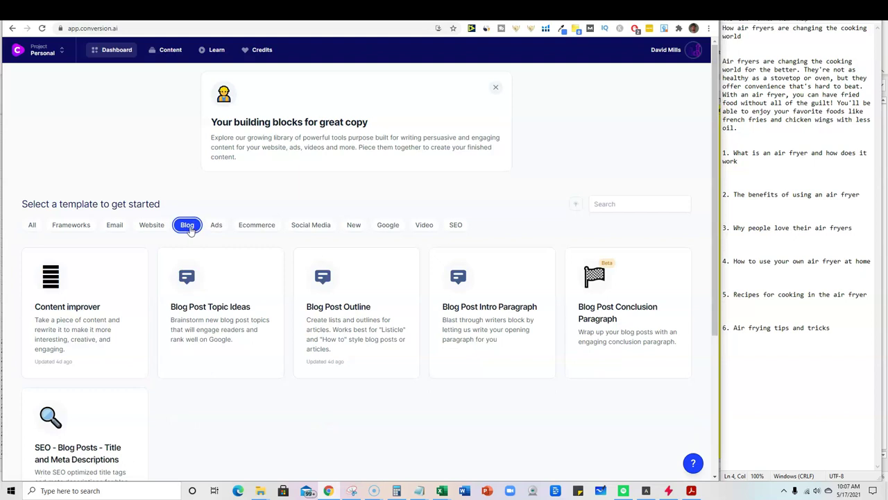
left_click(33, 227)
scroll(215, 317, "down", 1)
scroll(416, 295, "down", 2)
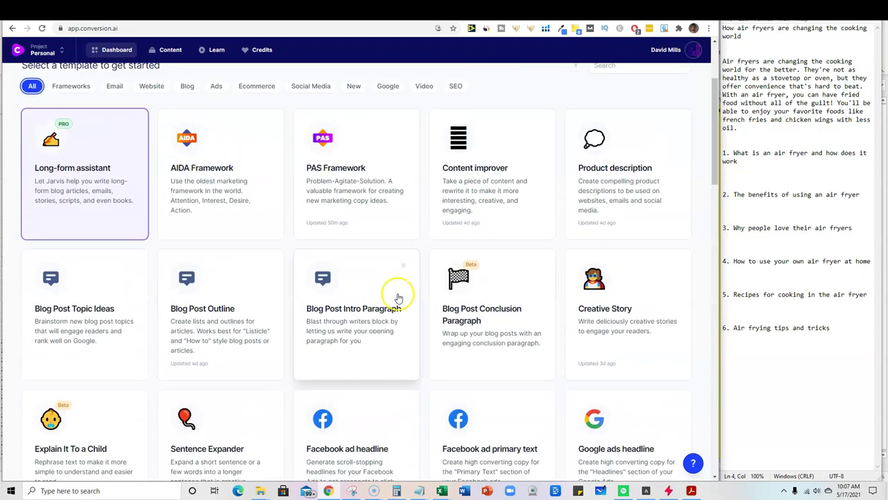
scroll(399, 297, "down", 1)
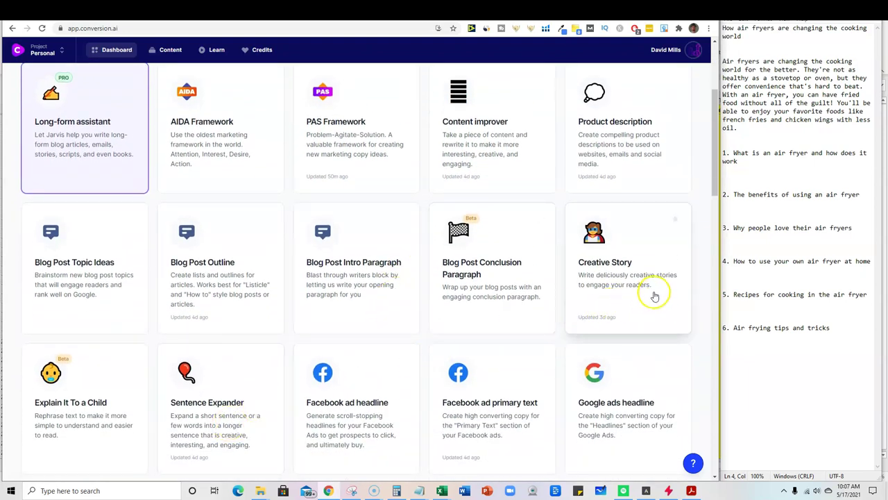
left_click(484, 141)
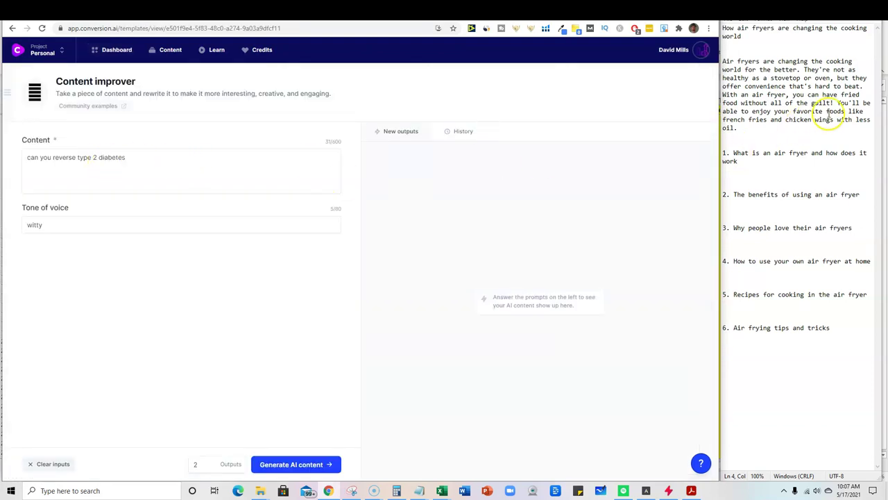
Replace the content with What is an air fryer and how does it work from the note, set the tone to helpful, and generate.
left_click_drag(761, 163, 722, 156)
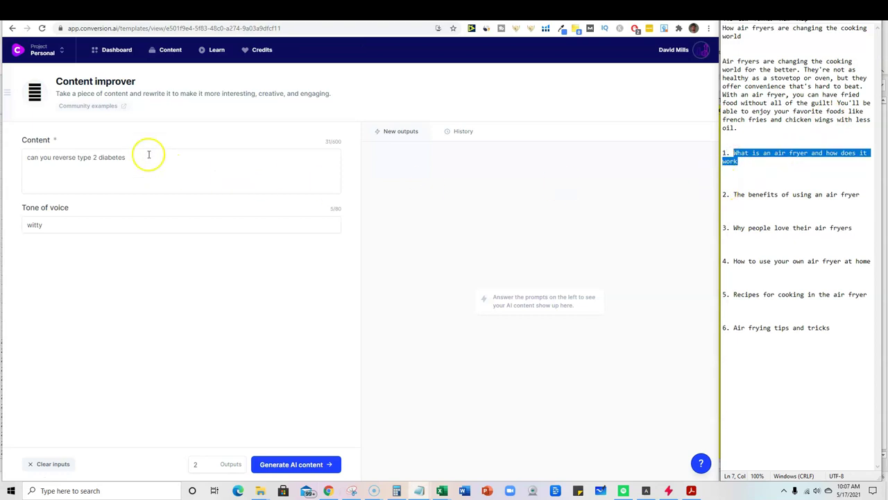
left_click_drag(142, 169, 32, 153)
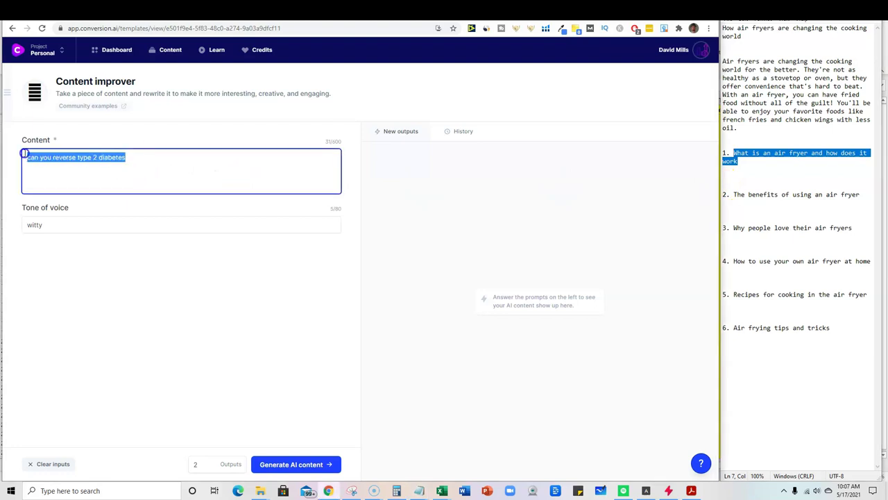
key("ctrl+v")
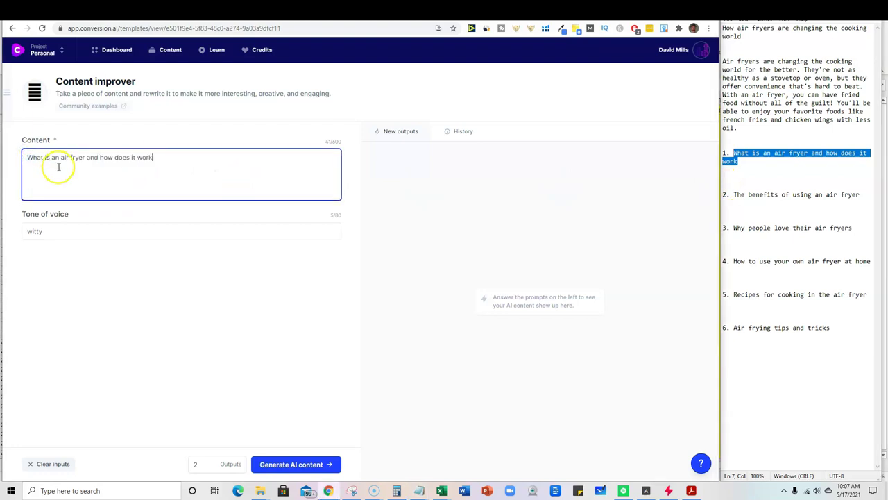
left_click(64, 234)
left_click_drag(64, 235, 21, 236)
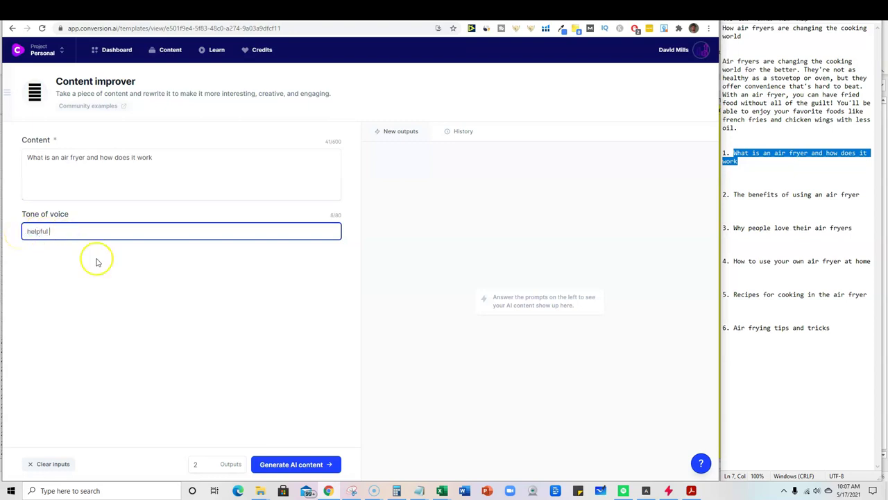
left_click(292, 311)
left_click(301, 465)
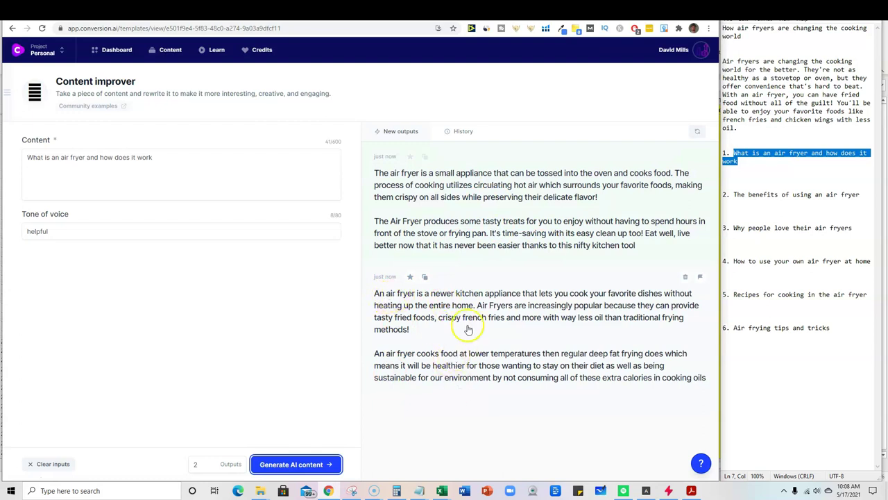
Copy the second generated text, paste it under outline point 1 in the note, and end its last sentence with a period.
left_click(425, 278)
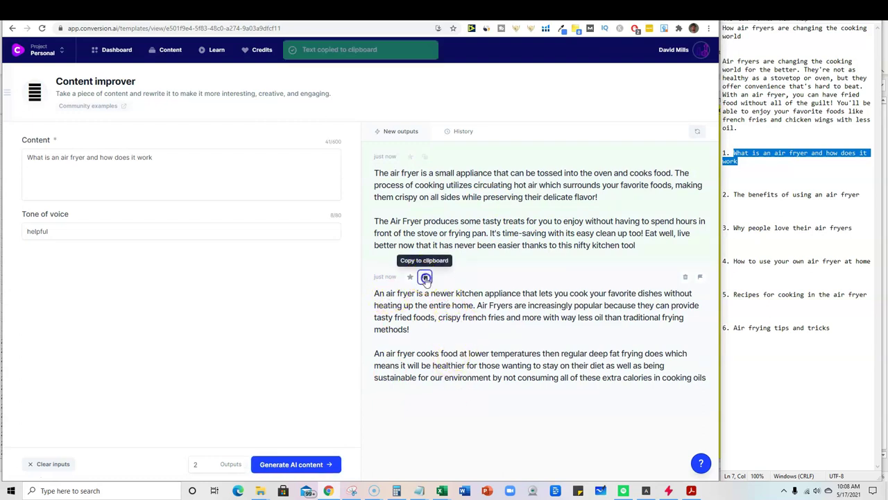
left_click(753, 170)
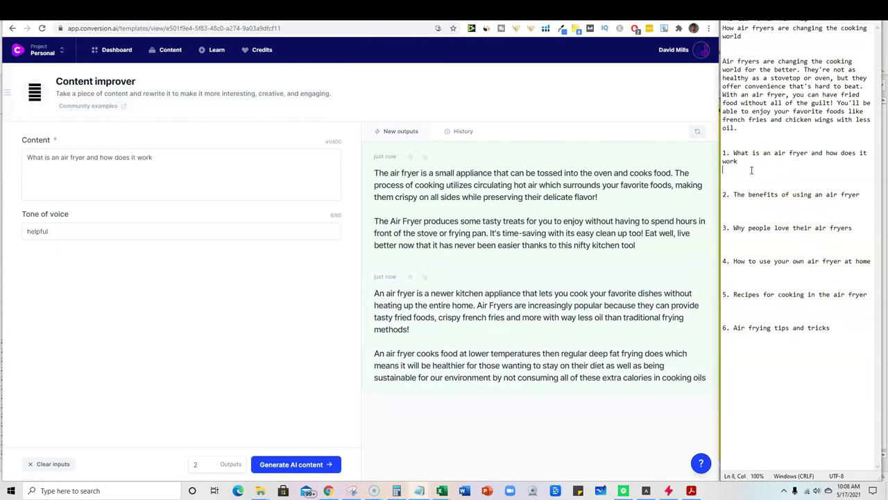
key("ctrl+v")
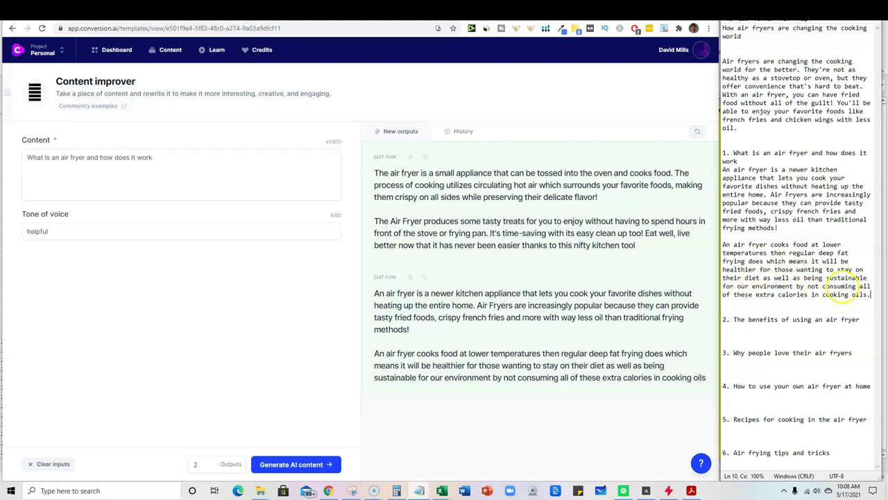
Replace the content with The benefits of using an air fryer from the note and generate new outputs.
left_click_drag(861, 319, 737, 320)
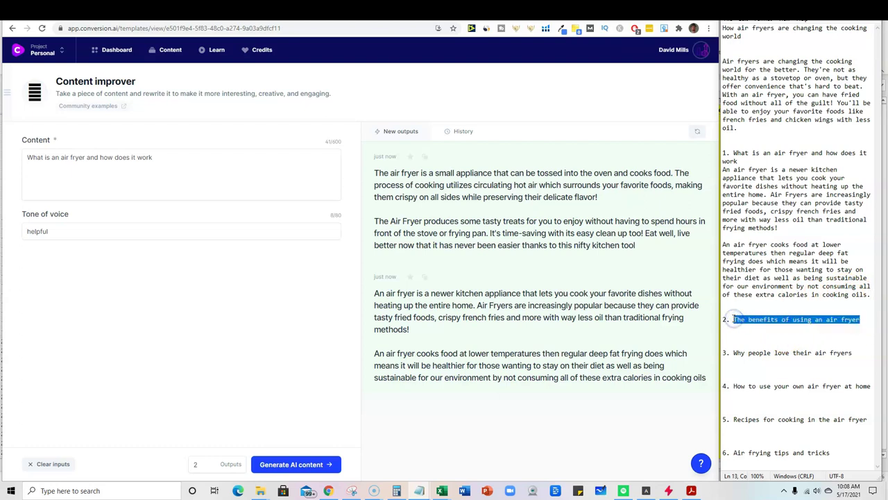
left_click_drag(159, 157, 15, 156)
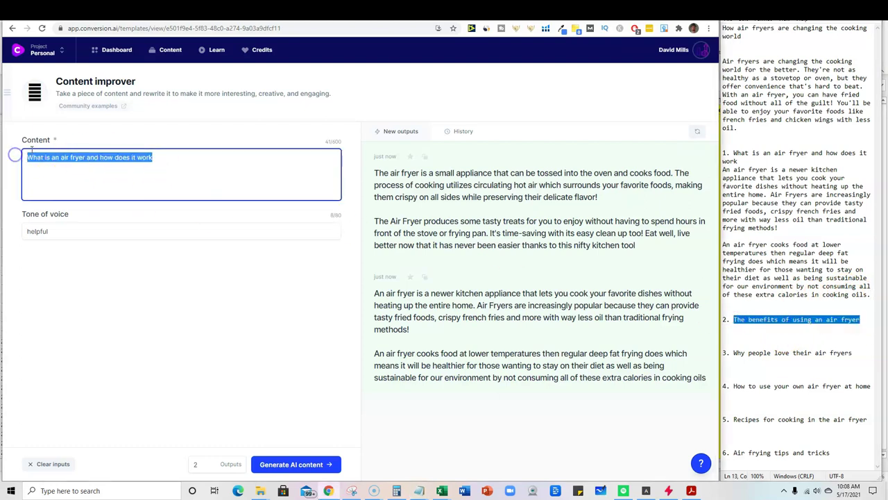
key("ctrl+v")
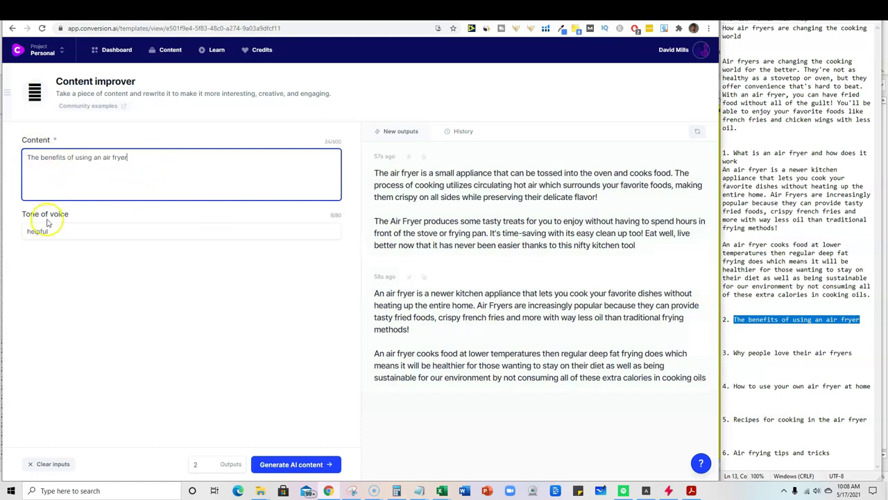
left_click(304, 467)
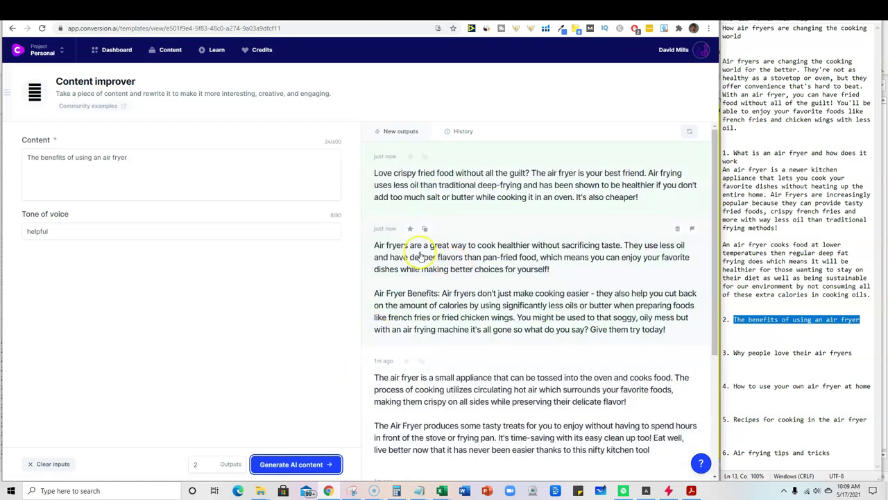
Copy the second generated text about benefits and paste it under outline point 2 in the note.
left_click(419, 254)
left_click(750, 328)
key("ctrl+v")
Replace the content with Why people love their air fryers from the note and generate new outputs.
left_click_drag(852, 387, 733, 386)
key("ctrl+c")
left_click_drag(127, 157, 23, 158)
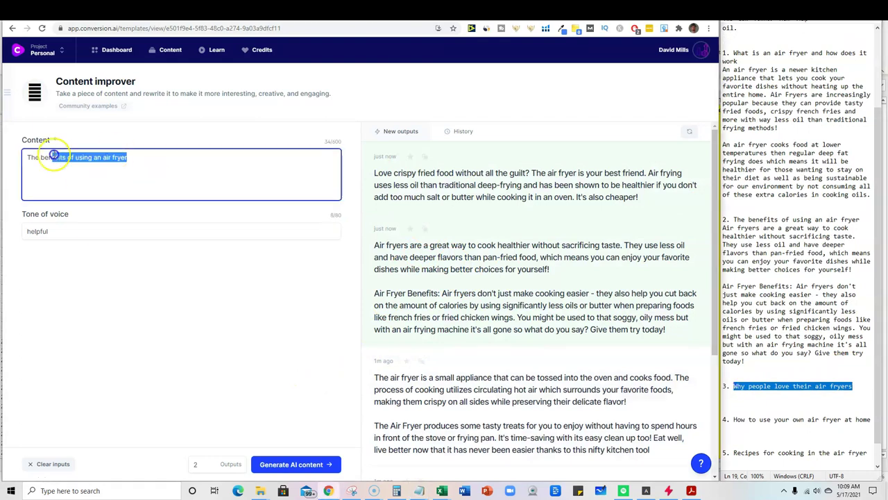
key("ctrl+v")
left_click(283, 469)
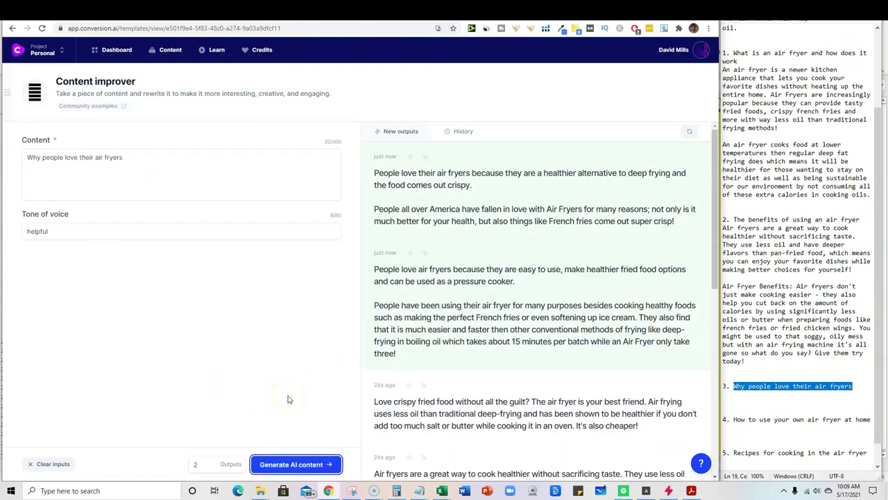
Copy the second generated text on why people love air fryers and paste it under outline point 3.
left_click(424, 252)
left_click(770, 396)
key("ctrl+v")
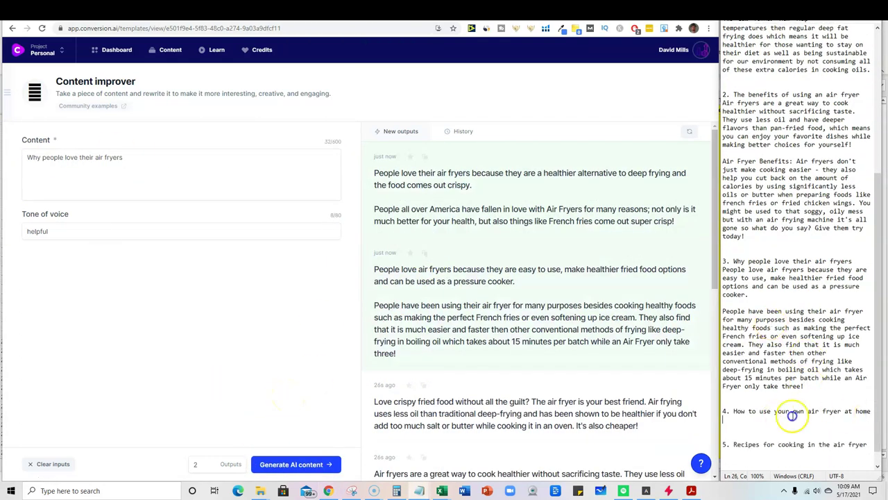
Replace the content with How to use your own air fryer at home from the note and generate new outputs.
left_click_drag(871, 411, 734, 411)
key("ctrl+c")
left_click(145, 155)
key("ctrl+a")
key("ctrl+v")
left_click(297, 465)
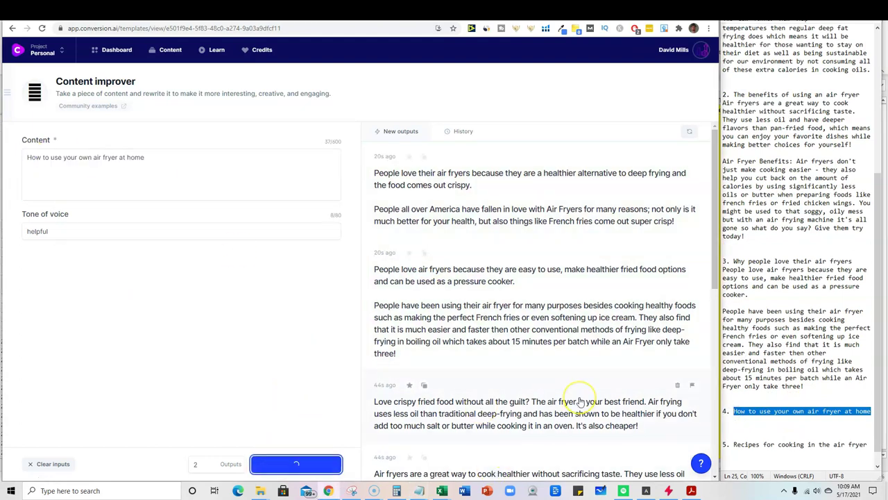
Copy the first generated text about home use and paste it under outline point 4 in the note.
left_click(424, 156)
left_click(871, 411)
key("ctrl+v")
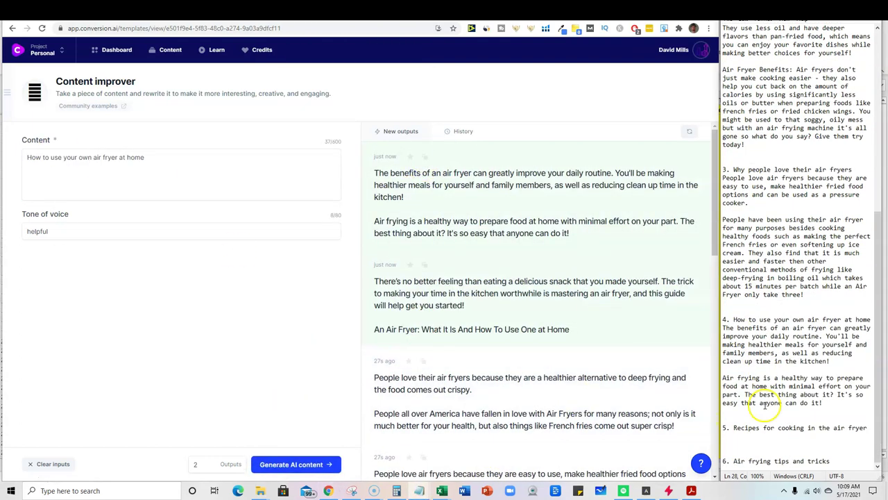
Replace the content with Recipes for cooking in the air fryer from the note and generate new outputs.
left_click_drag(869, 428, 734, 428)
key("ctrl+c")
left_click(53, 157)
key("ctrl+a")
key("ctrl+v")
left_click(285, 464)
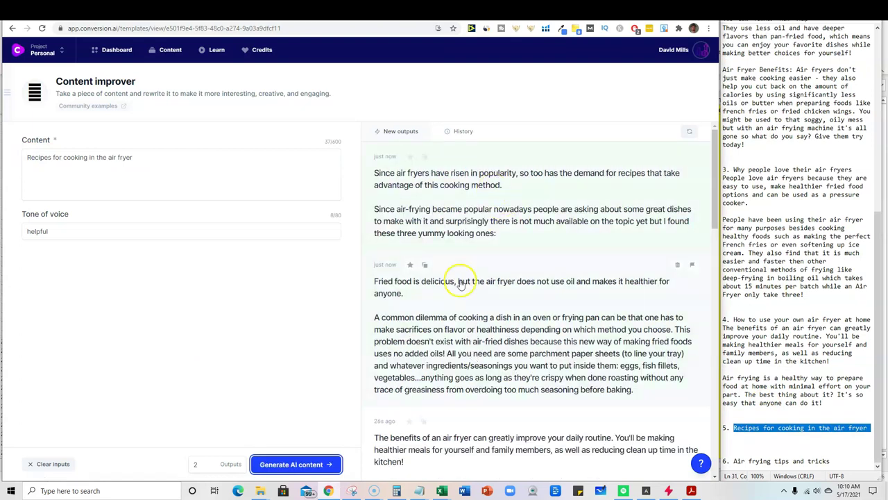
Copy the second generated text for the recipes topic and paste it under outline point 5 in the note.
left_click(425, 264)
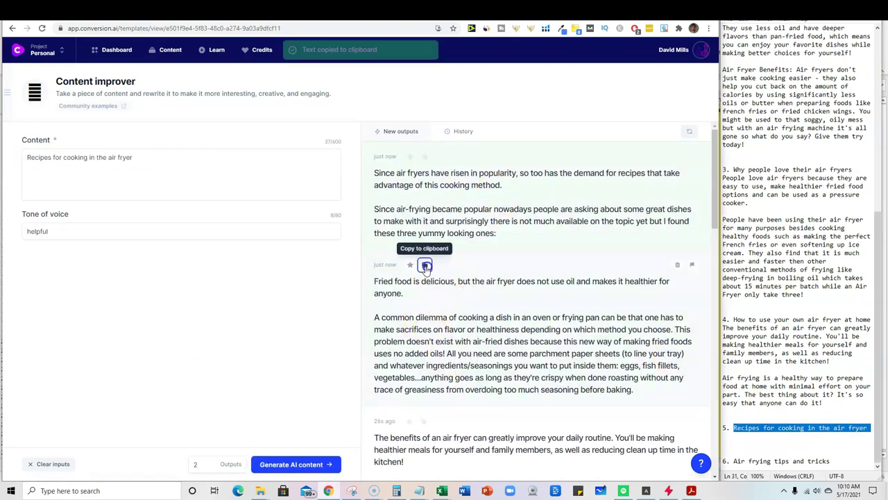
left_click(869, 427)
key("ctrl+v")
Replace the content with Air frying tips and tricks from the note and generate new outputs.
left_click_drag(833, 461, 734, 461)
key("ctrl+c")
left_click(24, 158)
key("ctrl+a")
key("ctrl+v")
left_click(300, 464)
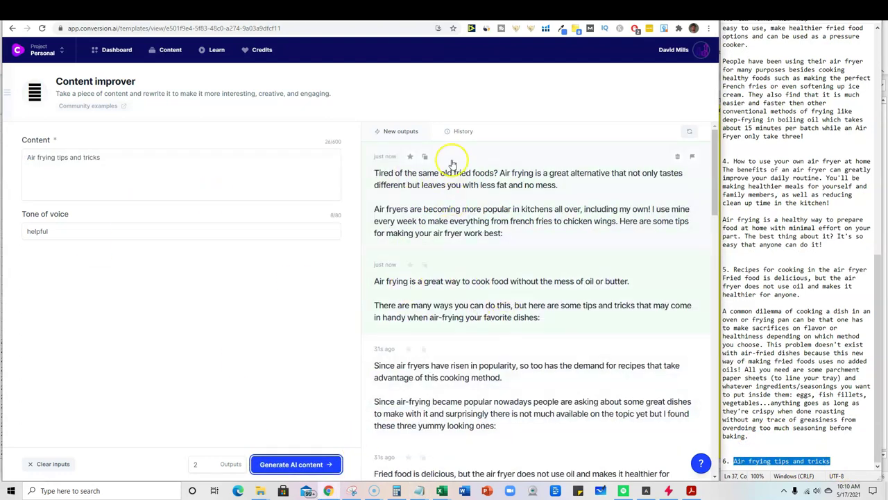
Copy the first generated tips and tricks text and paste it on a new line under outline point 6.
left_click(425, 156)
left_click(848, 463)
key("Return")
key("ctrl+v")
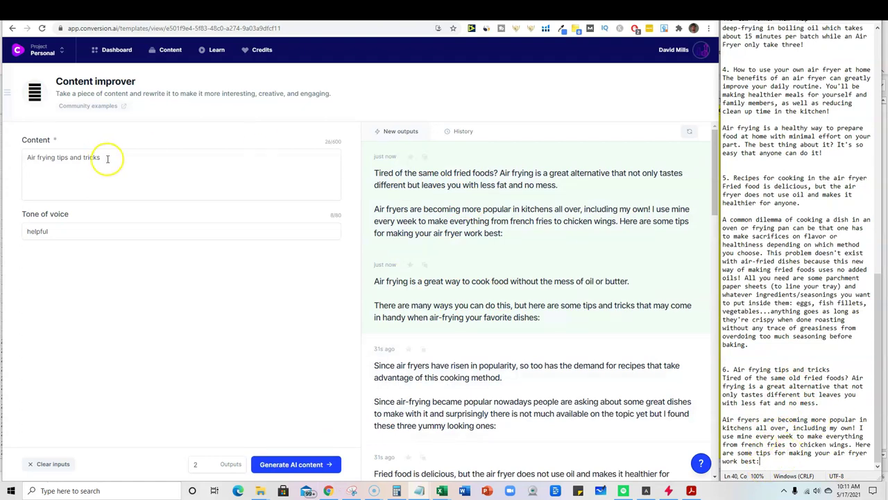
Replace the content with "what are the top 2 tips when using an air fryer" and generate new outputs.
left_click_drag(110, 162, 12, 158)
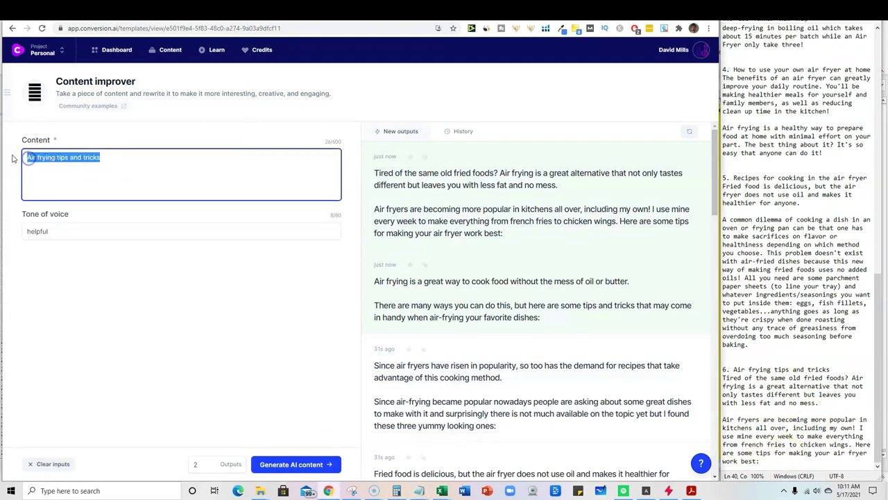
left_click(26, 134)
type("what are the top 2 tips when using an air fryer")
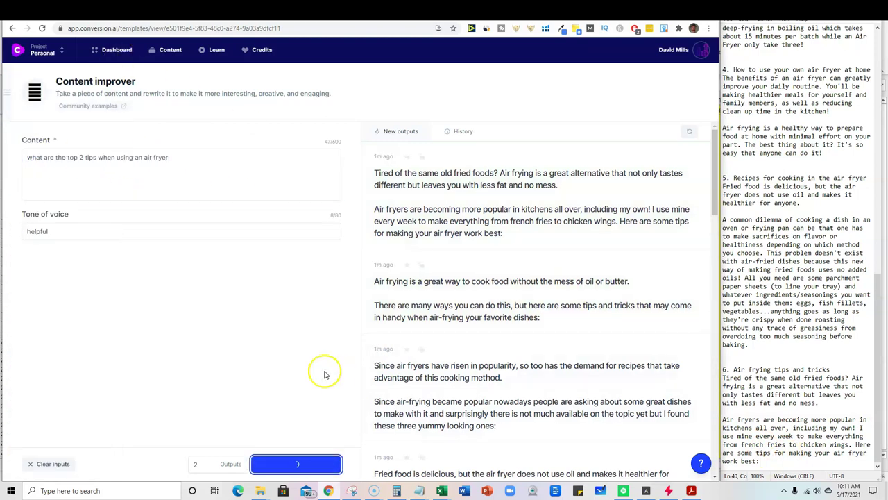
left_click(295, 465)
Copy the second generated top tips text and paste it as new paragraphs at the end of the note.
left_click(766, 463)
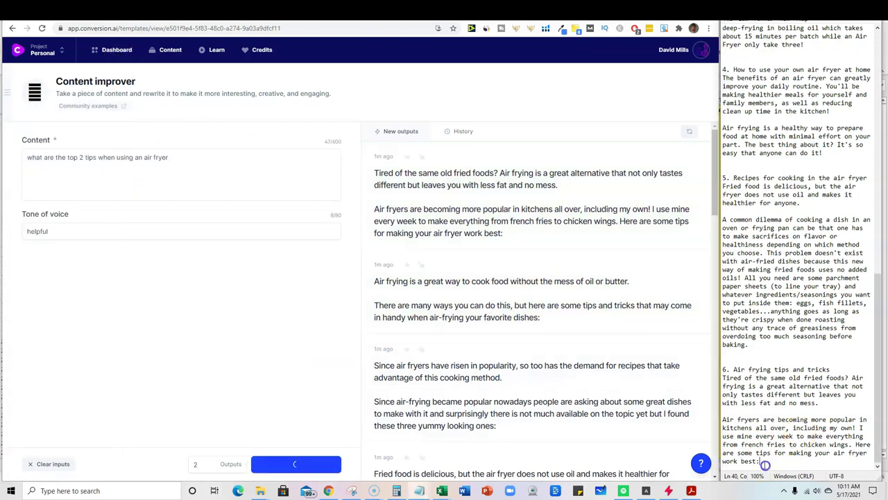
scroll(765, 463, "down", 1)
left_click(425, 288)
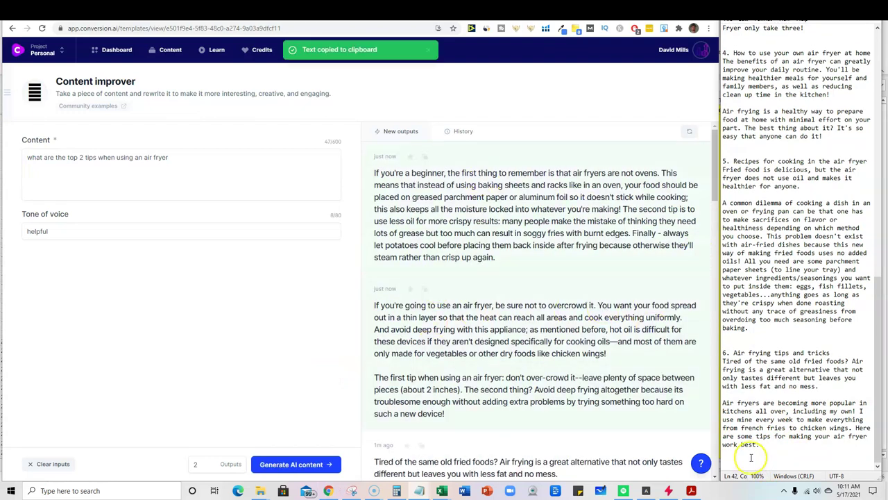
key("ctrl+v")
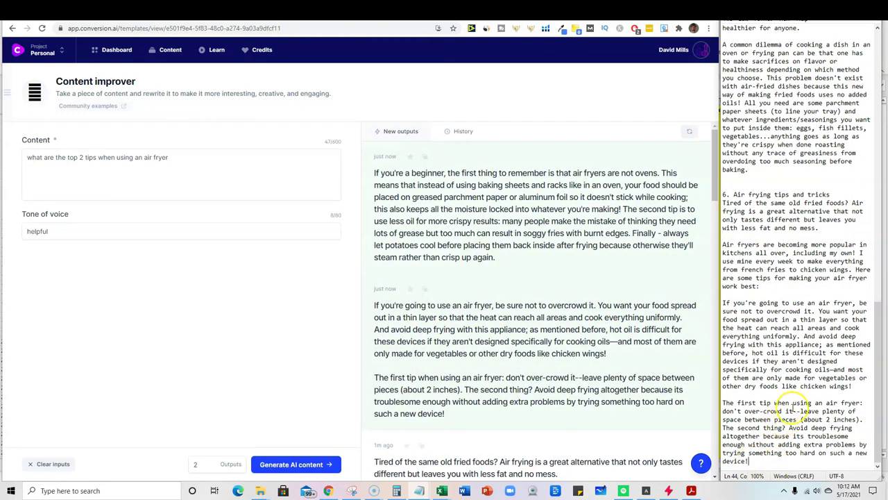
mouse_move(878, 326)
left_mouse_down()
mouse_move(879, 44)
mouse_move(878, 316)
left_mouse_up()
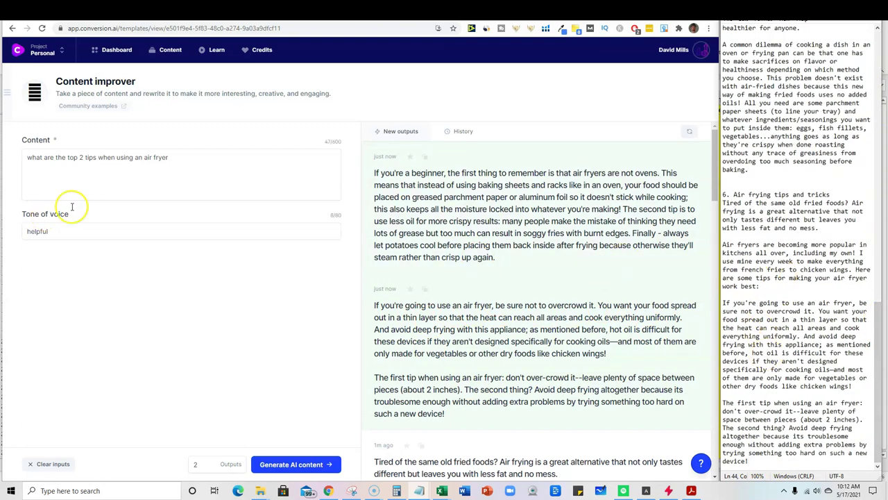
left_click_drag(172, 158, 49, 158)
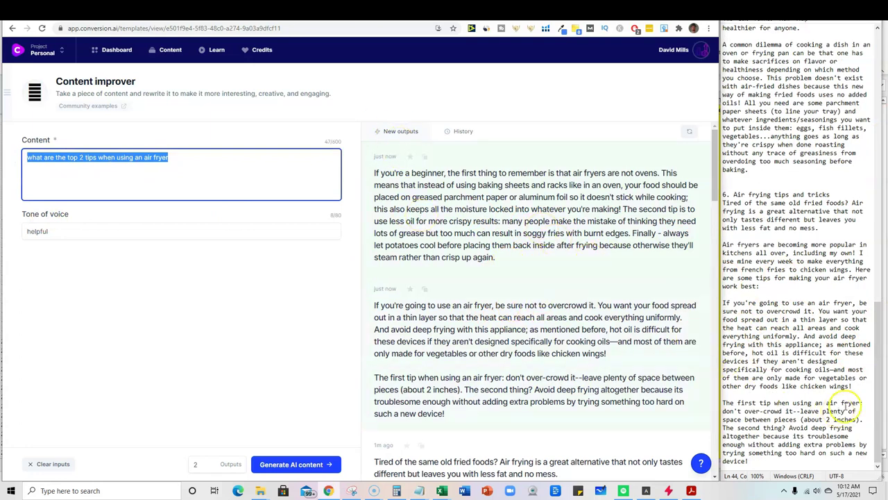
Copy the note's text from the title through the first paragraph of section 1.
left_click_drag(876, 384, 884, 88)
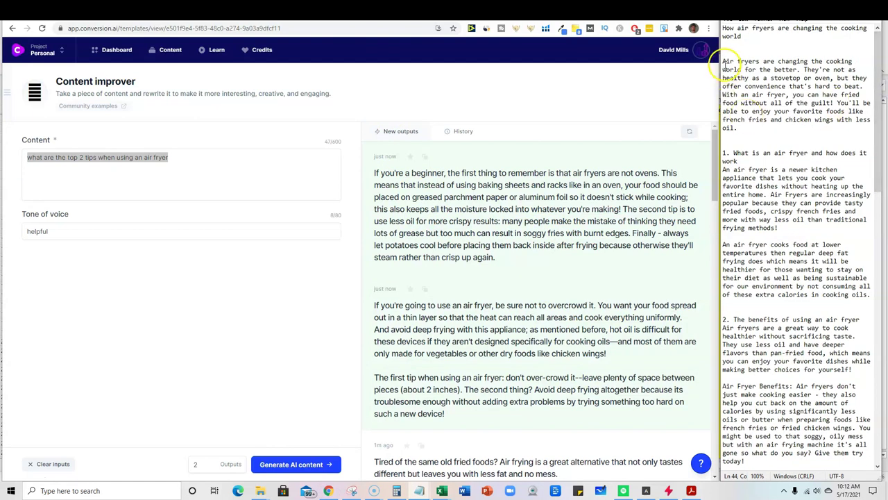
left_click(723, 28)
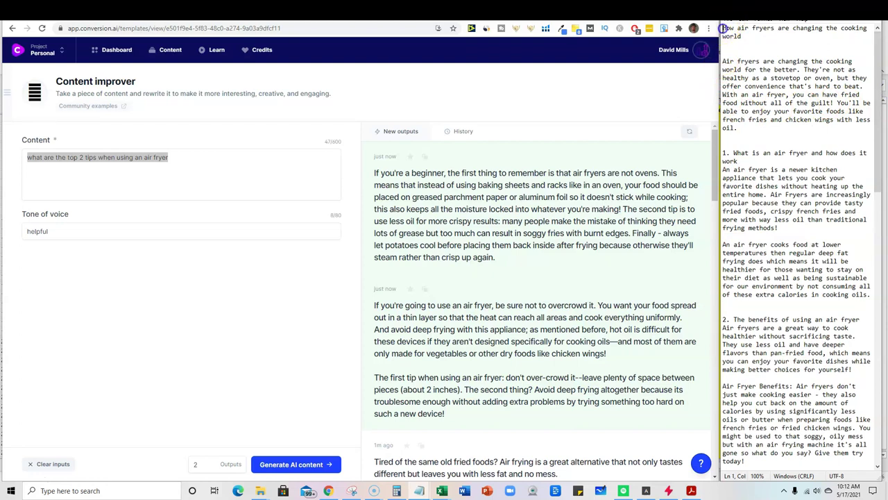
left_click_drag(723, 28, 803, 230)
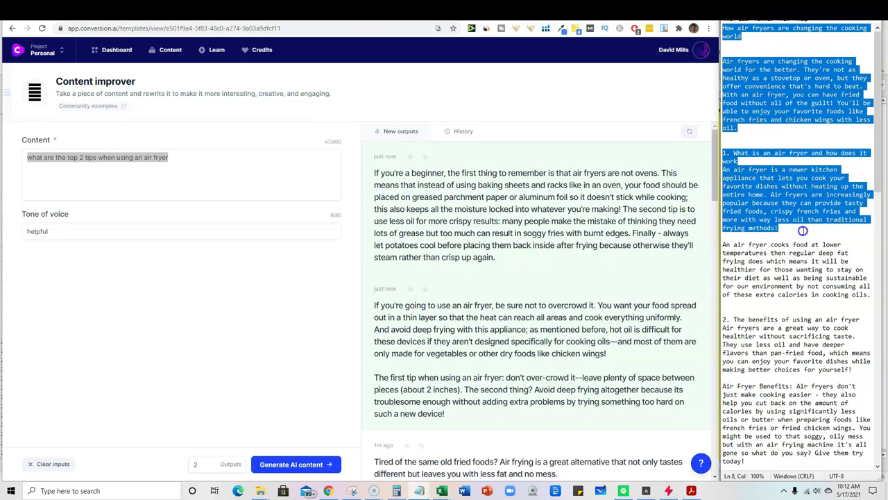
Open the Blog Post Conclusion Paragraph template from the New template category.
left_click(108, 49)
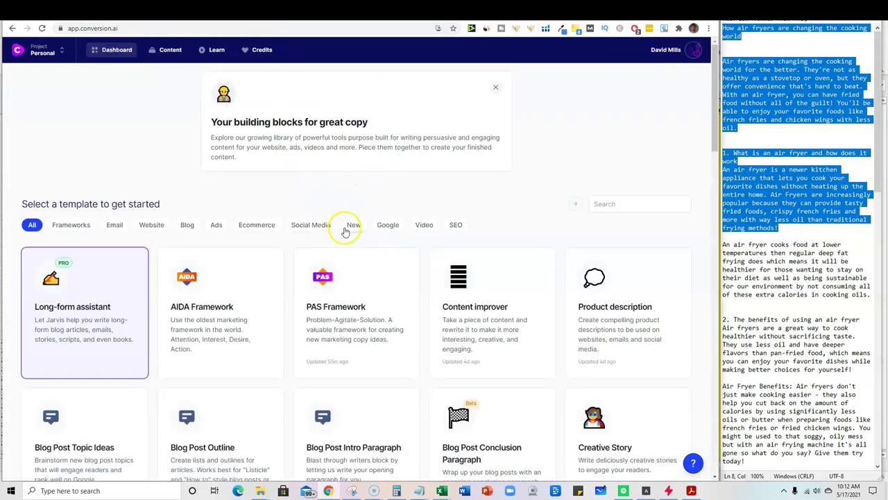
left_click(354, 225)
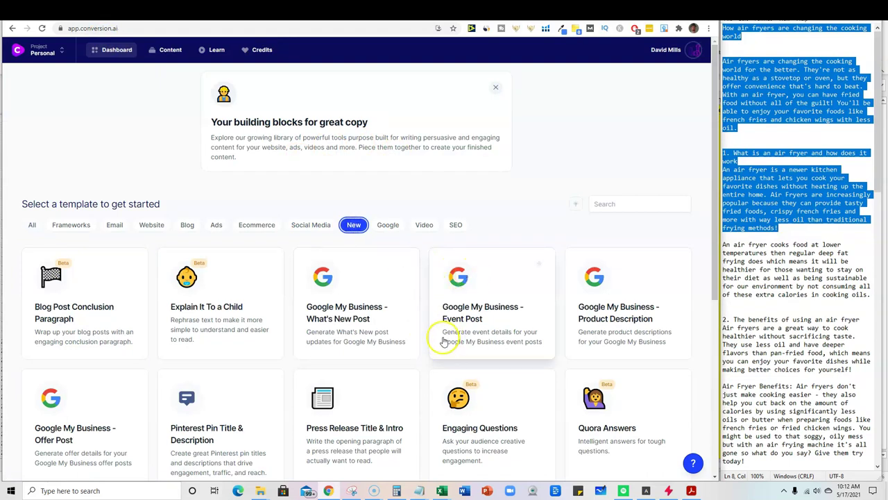
left_click(94, 316)
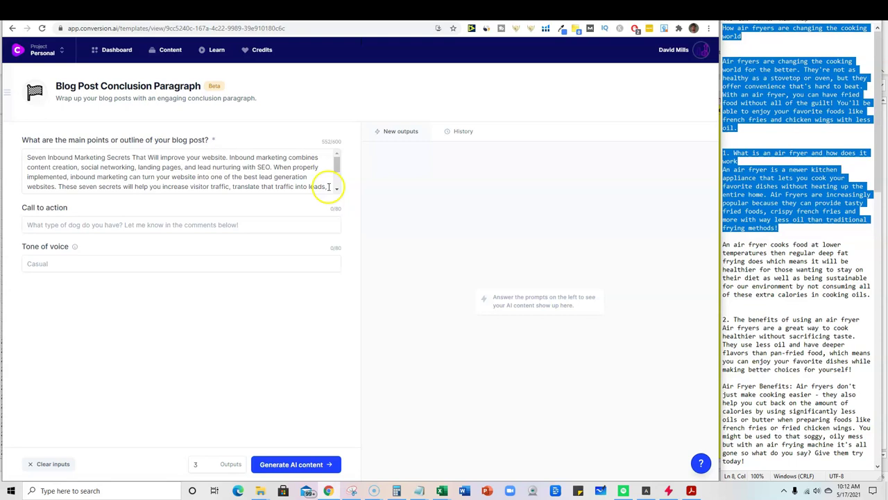
Replace the main points text with the copied title, intro and section 1 excerpt, and trim its cut-off final sentence.
left_click_drag(327, 188, 10, 160)
key("BackSpace")
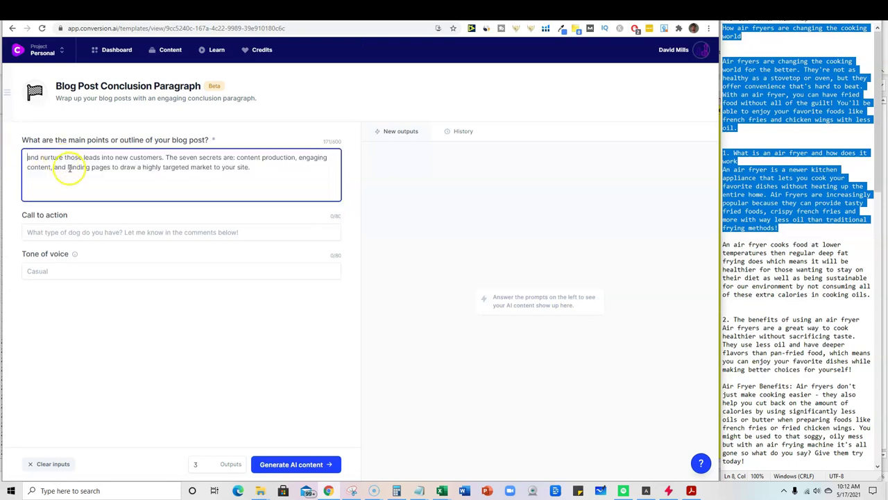
key("ctrl+a")
key("BackSpace")
key("ctrl+v")
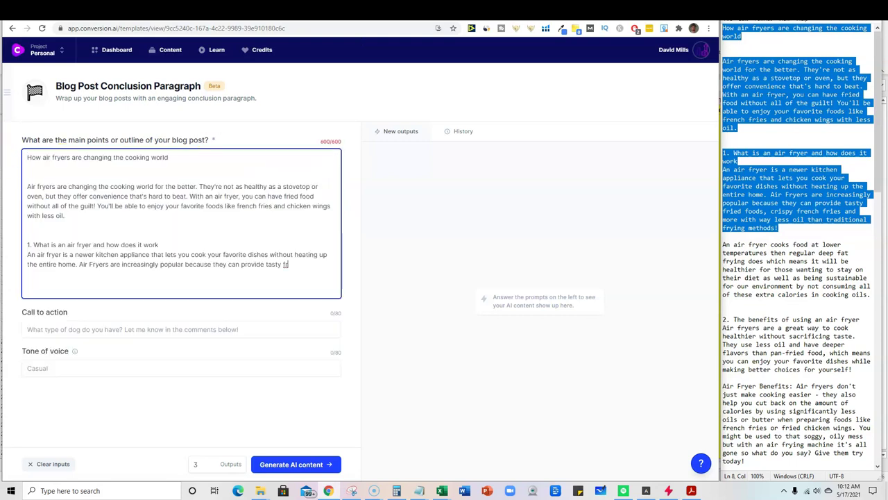
left_click(293, 266)
left_click_drag(293, 266, 91, 266)
key("BackSpace")
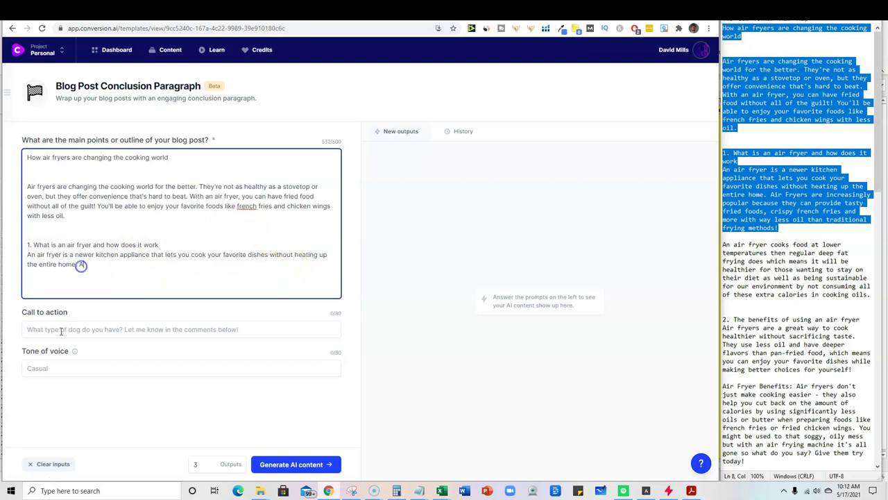
Set the call to action to "click the link below for more information" and generate the conclusion paragraphs.
left_click(134, 330)
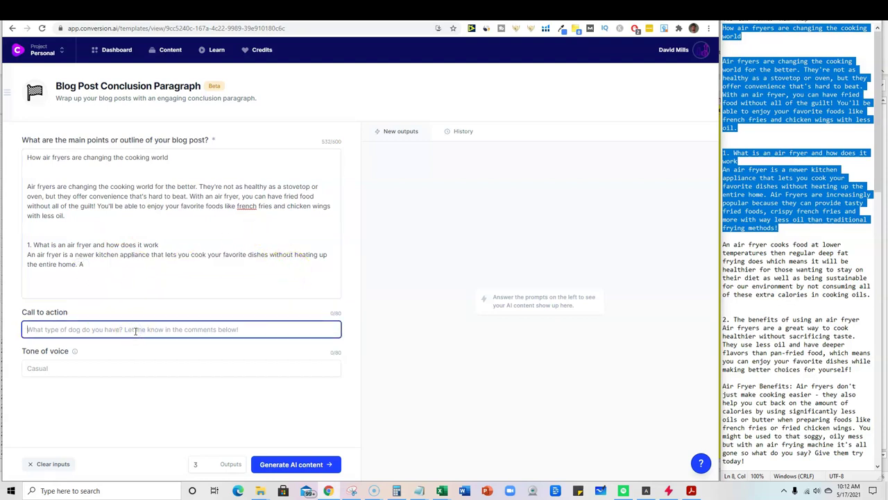
type("cli")
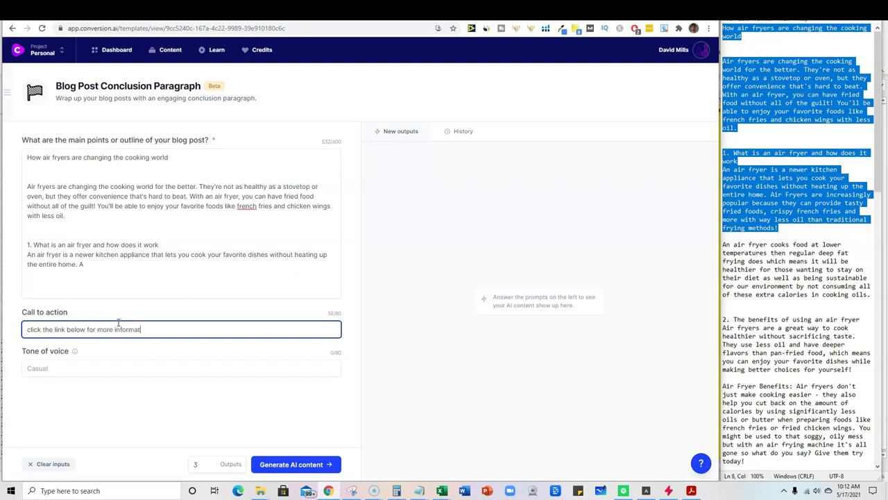
left_click(296, 464)
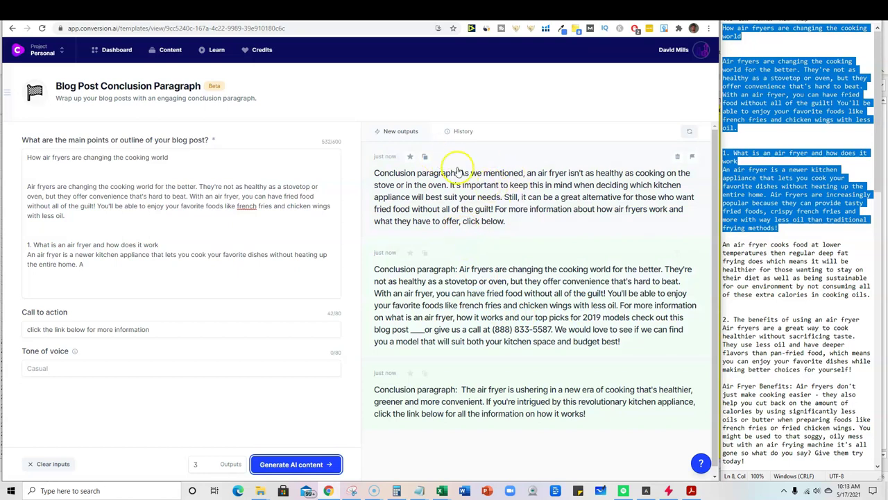
Copy the first generated conclusion to the end of the Notepad article and delete its "Conclusion paragraph:" label.
left_click(425, 156)
scroll(740, 375, "down", 4)
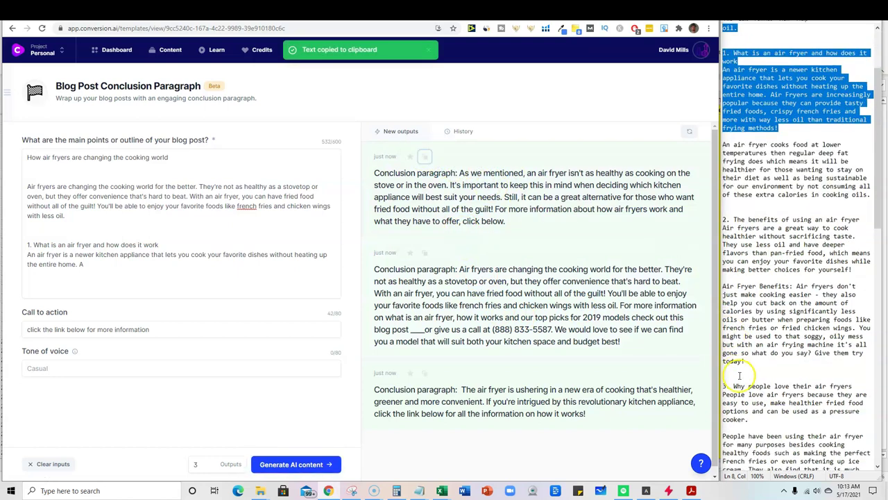
scroll(740, 375, "down", 20)
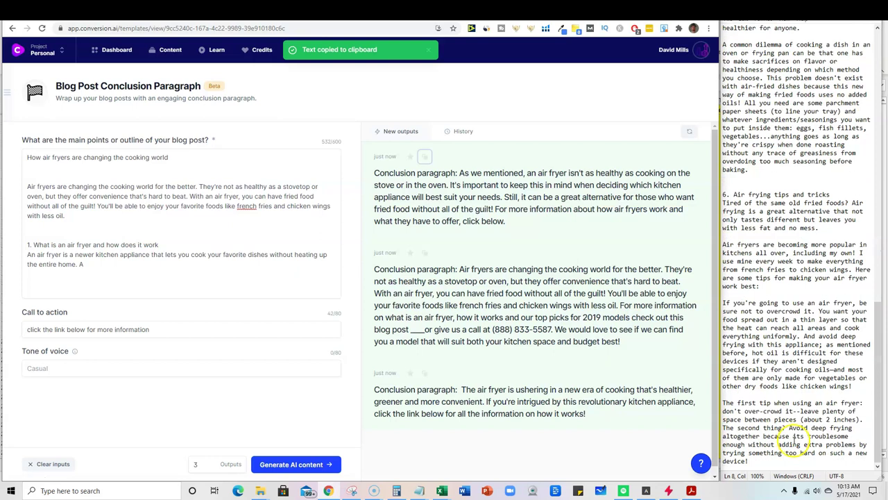
left_click(790, 461)
key("Return")
key("Return")
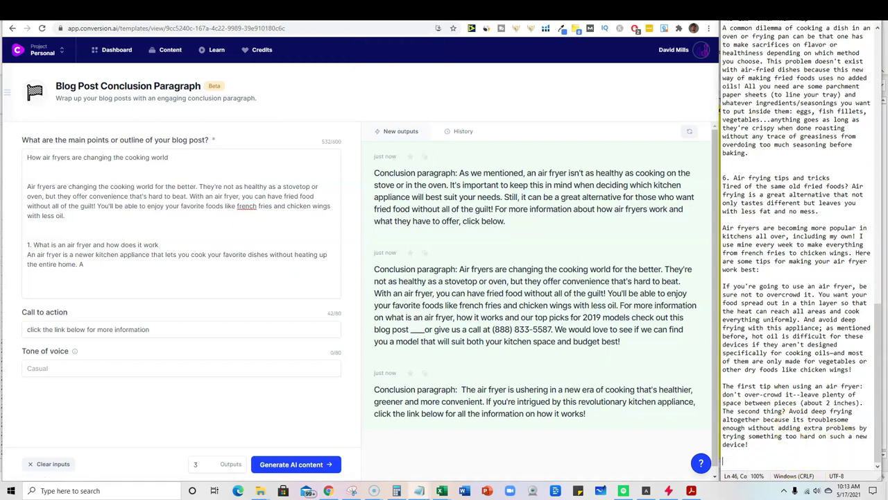
key("ctrl+v")
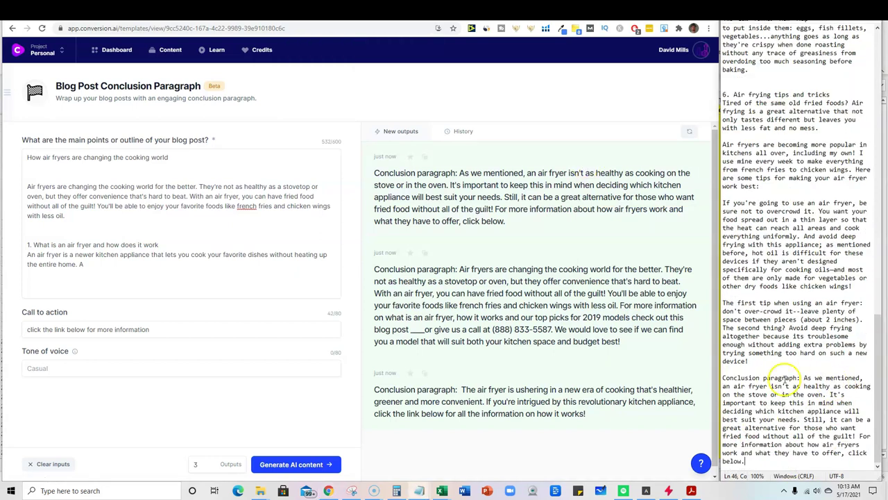
left_click_drag(806, 378, 733, 379)
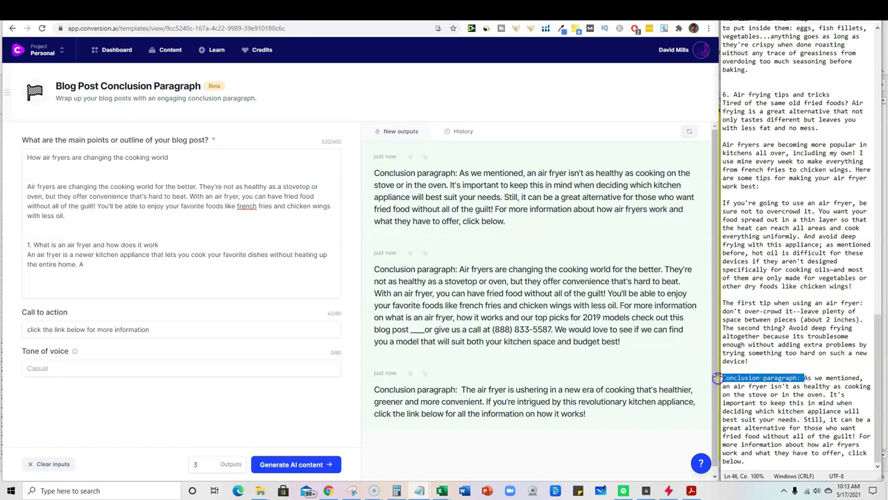
key("BackSpace")
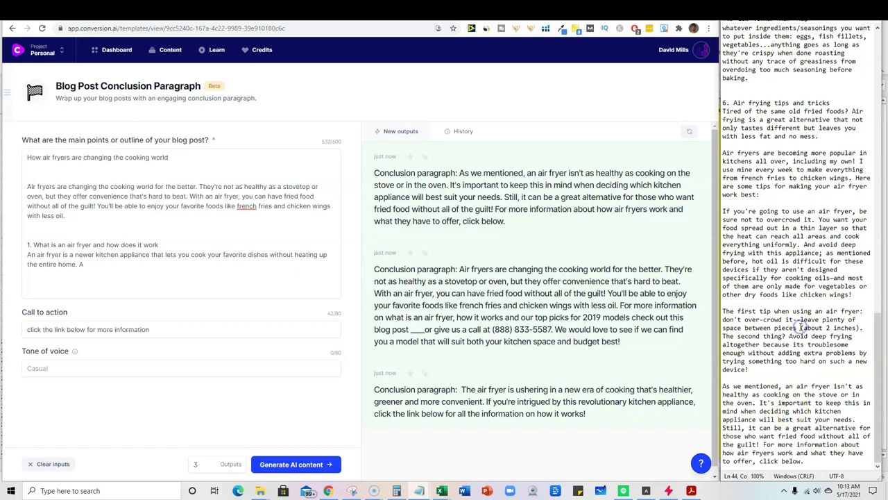
Copy the entire Notepad article into a new blank Word document.
key("ctrl+a")
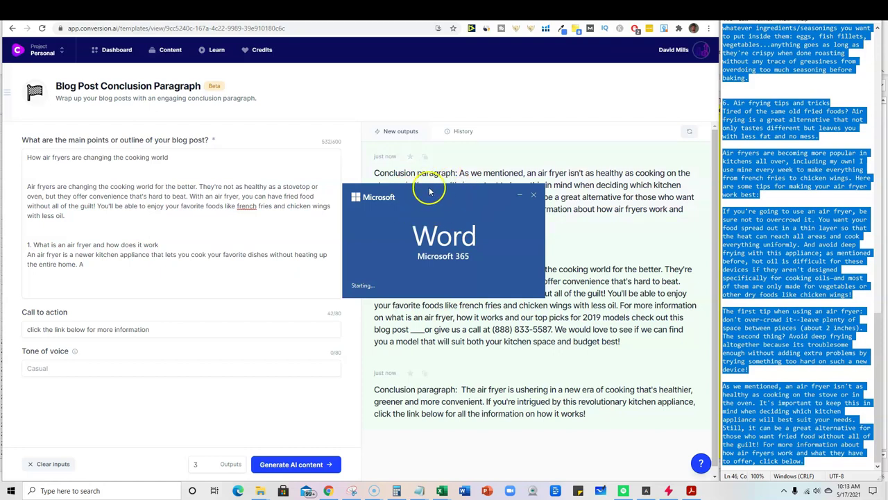
key("Return")
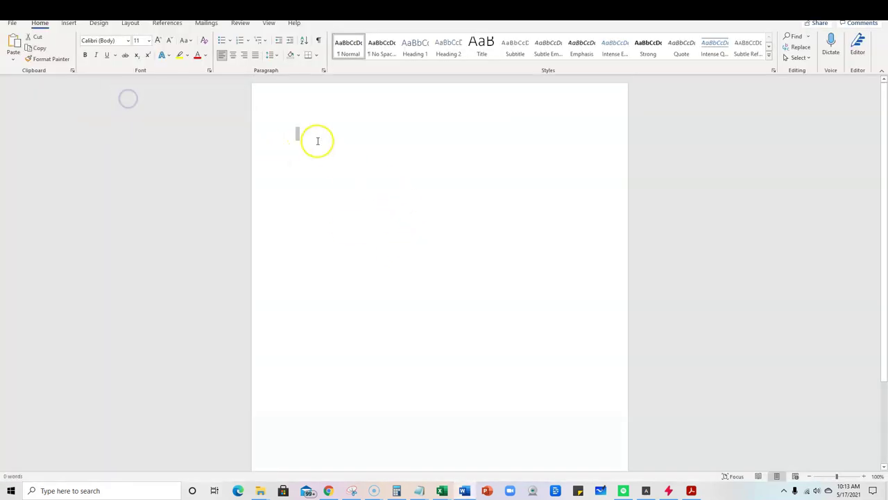
key("ctrl+v")
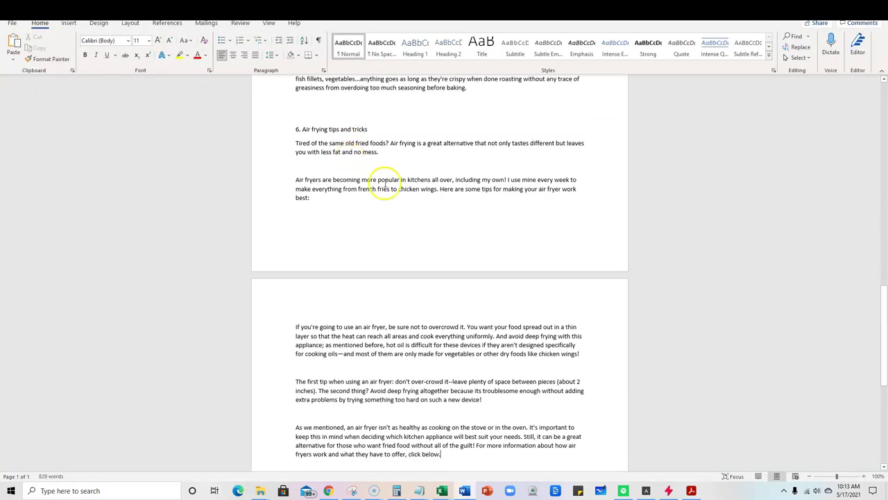
scroll(151, 389, "down", 1)
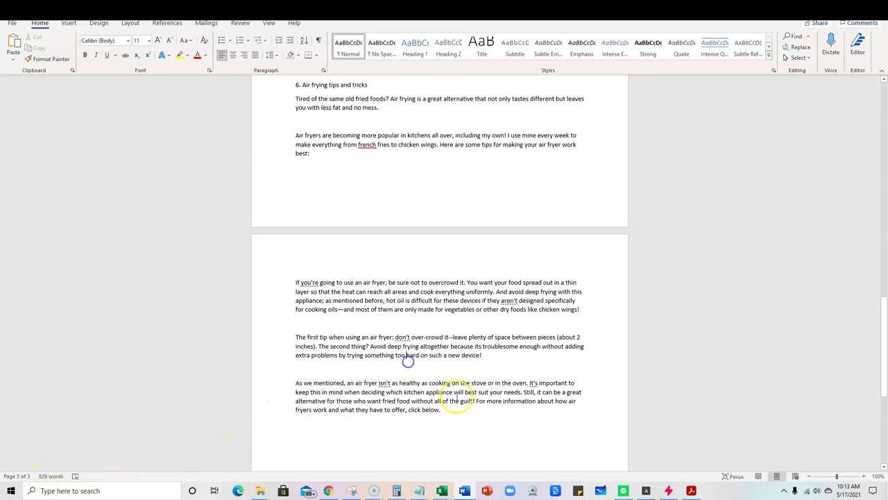
Select the article text in the Word document to check its word count.
key("ctrl+a")
scroll(299, 221, "up", 15)
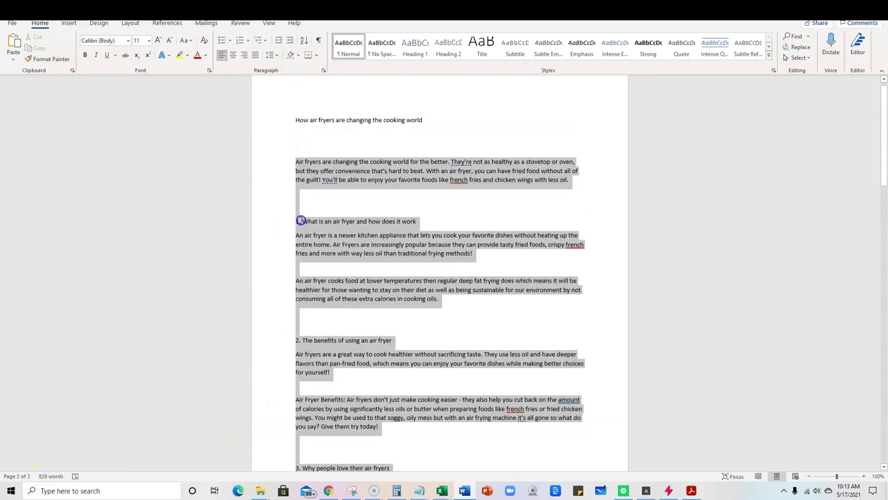
left_click_drag(300, 221, 295, 147)
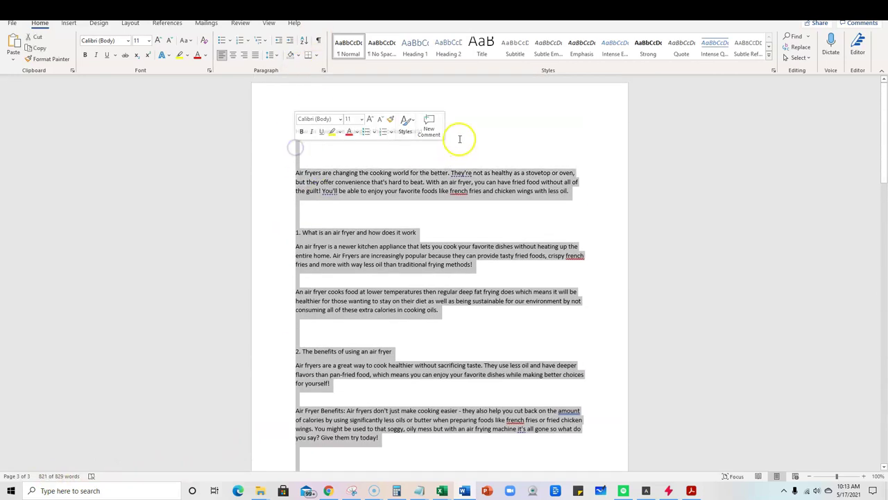
left_click(458, 138)
Remove one surplus blank line each above section 2, above section 1 and above the intro paragraph.
scroll(423, 333, "down", 1)
left_click(397, 315)
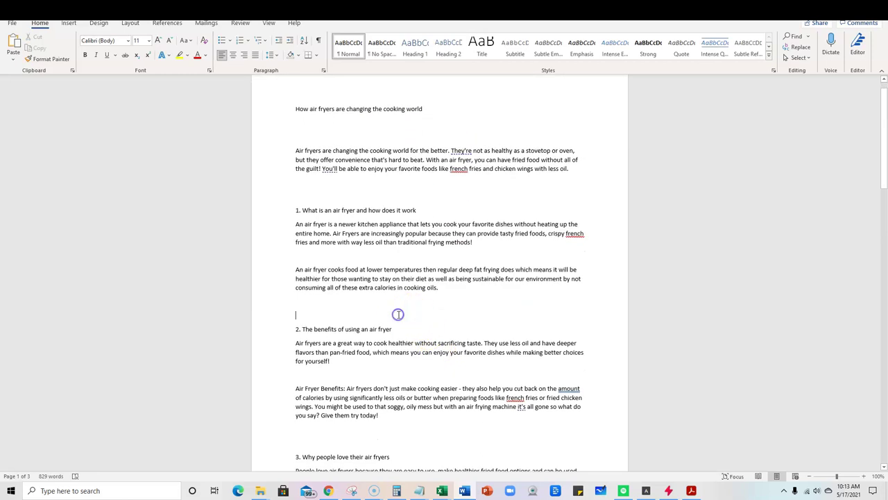
key("BackSpace")
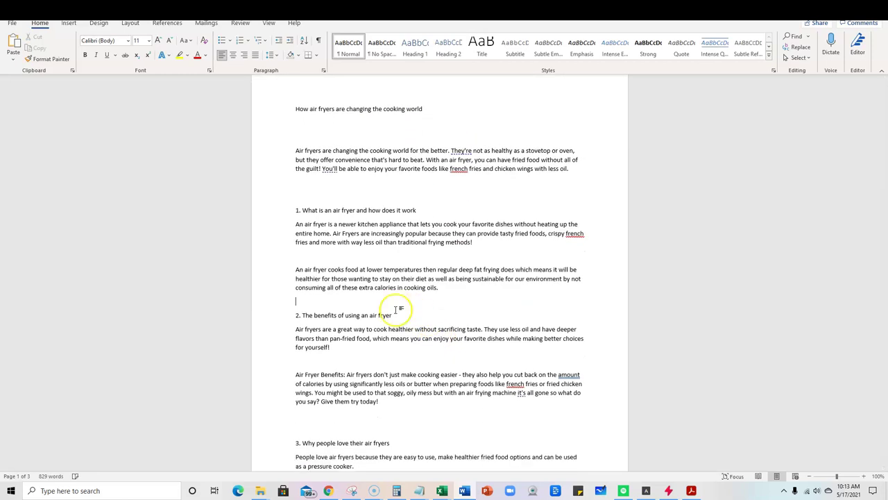
left_click(336, 195)
key("BackSpace")
left_click(327, 139)
key("BackSpace")
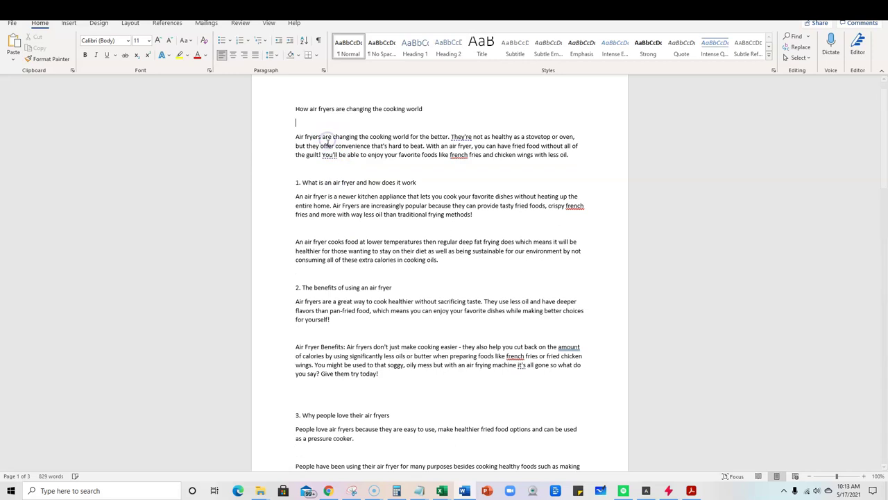
Remove one surplus blank line each above the headings of sections 3, 5 and 6.
scroll(311, 354, "down", 1)
left_click(311, 354)
key("BackSpace")
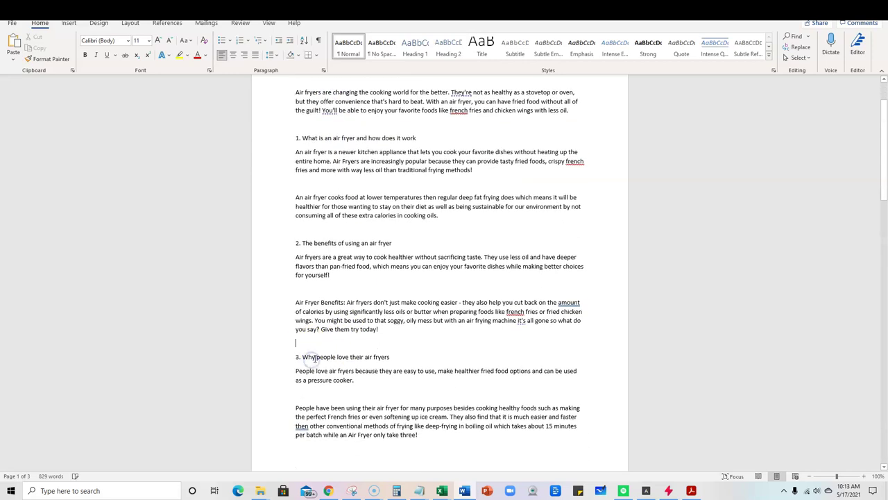
scroll(310, 361, "down", 4)
scroll(310, 373, "down", 6)
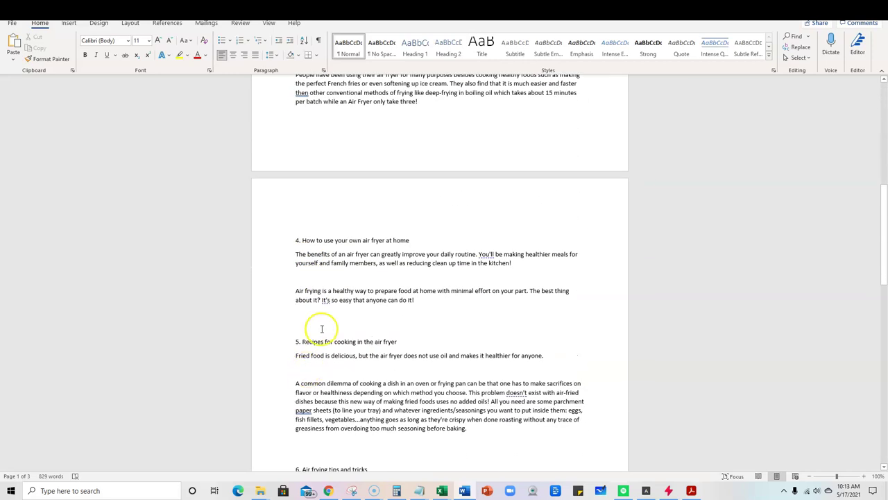
left_click(322, 333)
key("BackSpace")
scroll(326, 392, "down", 2)
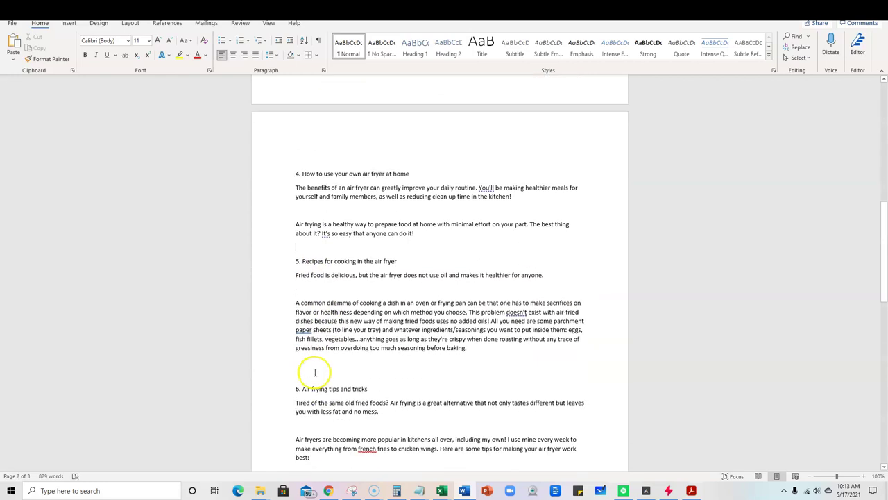
left_click(312, 374)
key("BackSpace")
Remove the blank line above the section 6 paragraph starting "If you're going to use an air fryer" and check the remaining text.
scroll(309, 406, "down", 1)
scroll(306, 411, "down", 1)
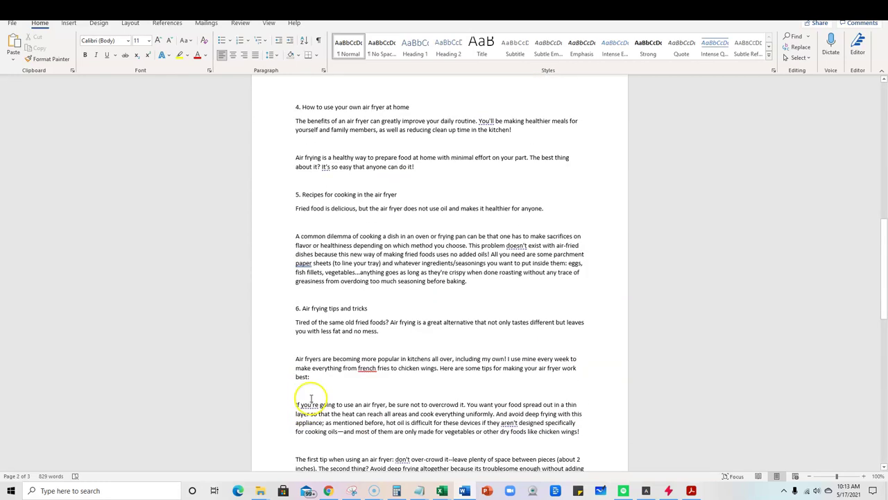
key("BackSpace")
scroll(311, 397, "down", 5)
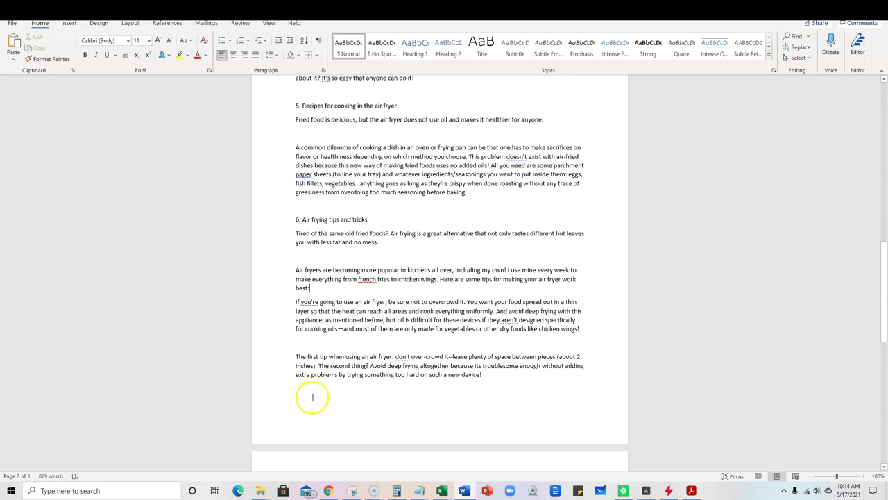
scroll(323, 378, "down", 2)
scroll(358, 367, "up", 2)
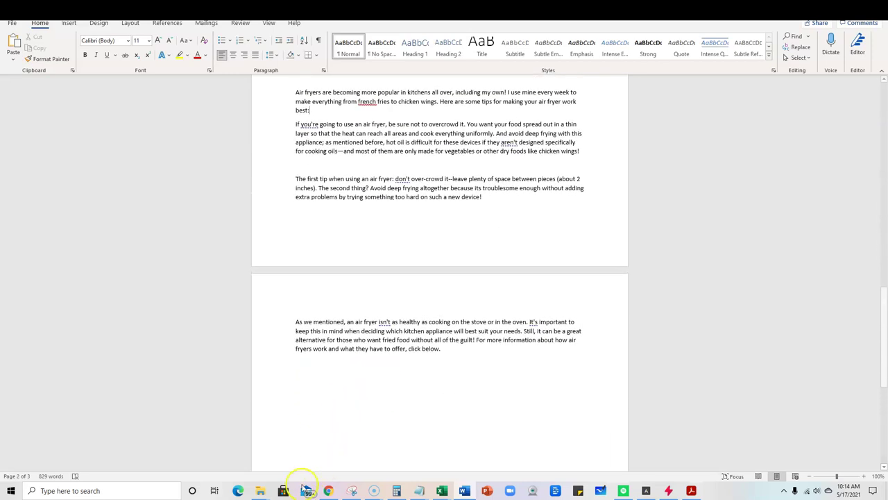
Switch to Conversion.ai to view the template dashboard, and return to the Word document.
left_click(327, 491)
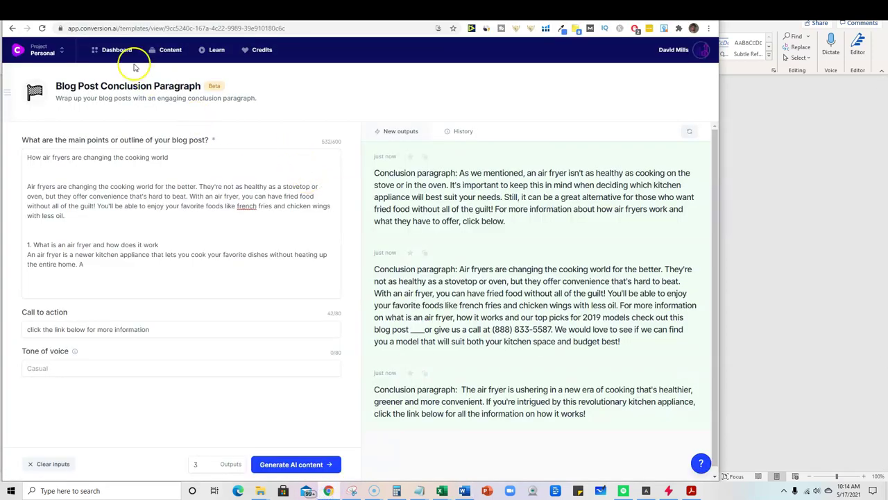
left_click(125, 51)
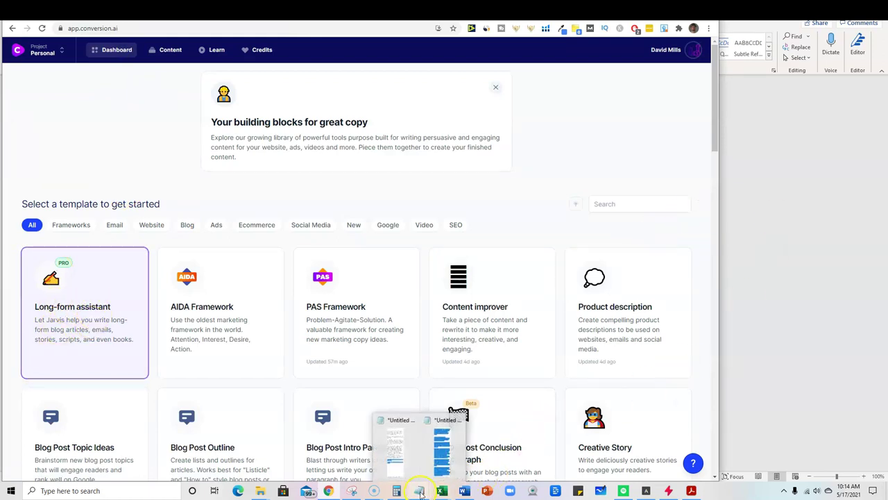
mouse_move(464, 491)
left_click(471, 463)
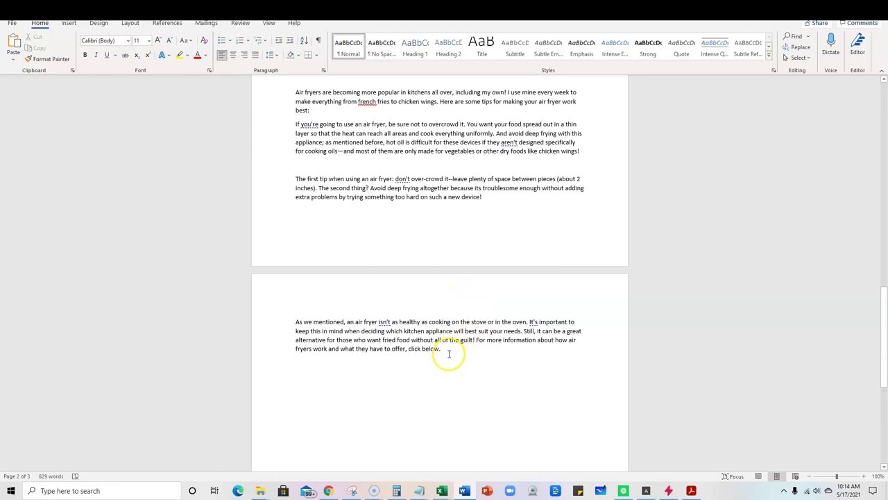
Select and copy the whole article in Word, from the title through the conclusion.
left_click_drag(449, 349, 291, 132)
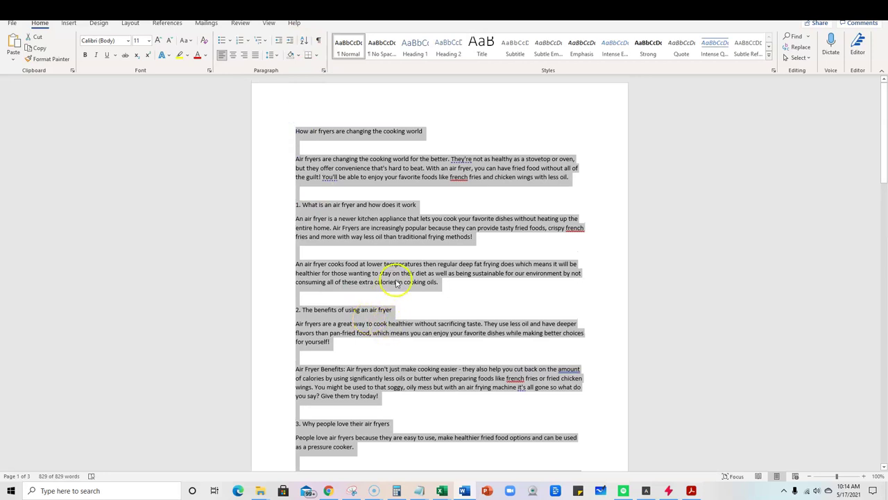
left_click(402, 258)
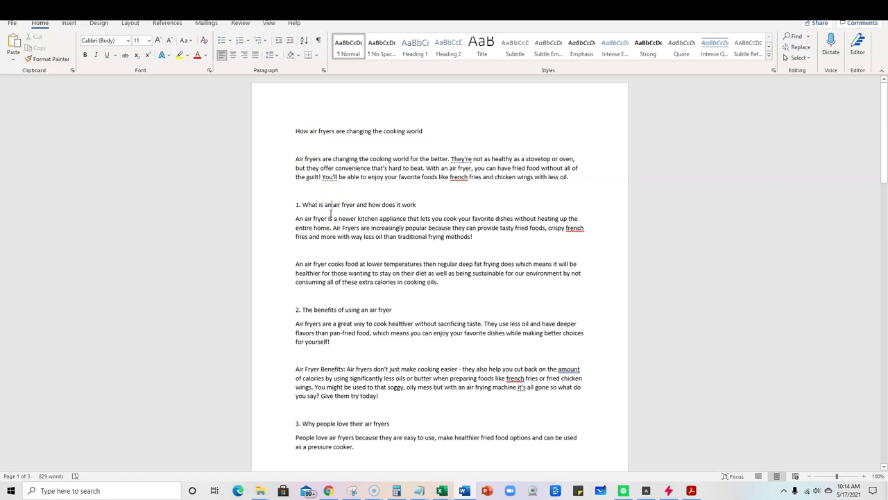
key("ctrl+a")
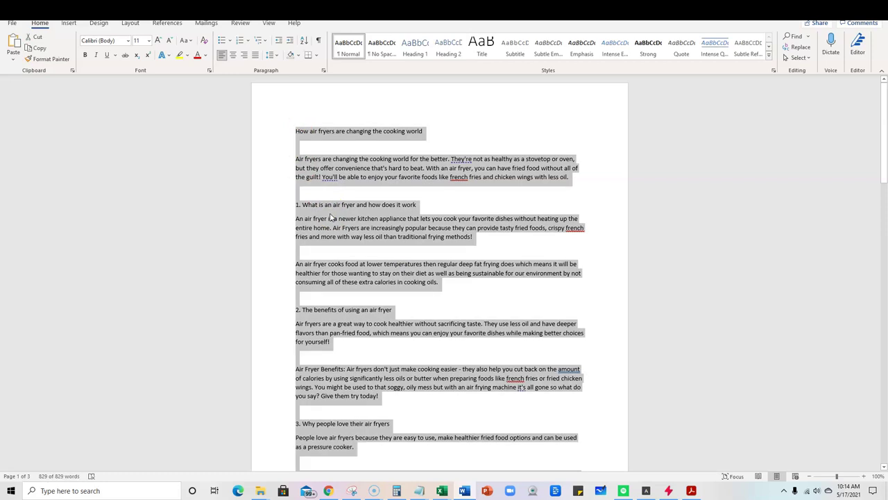
Open Copyscape's Premium Search page in a new browser tab and log in with the saved credentials.
left_click(328, 491)
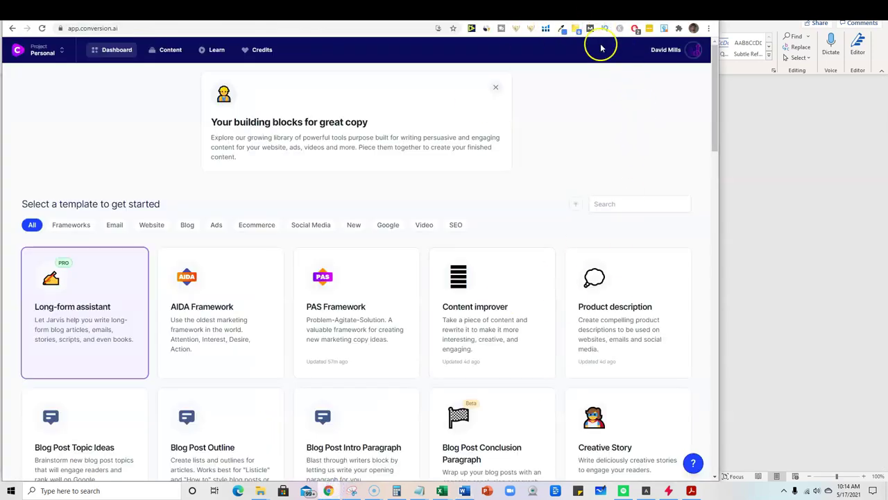
left_click(607, 15)
type("c")
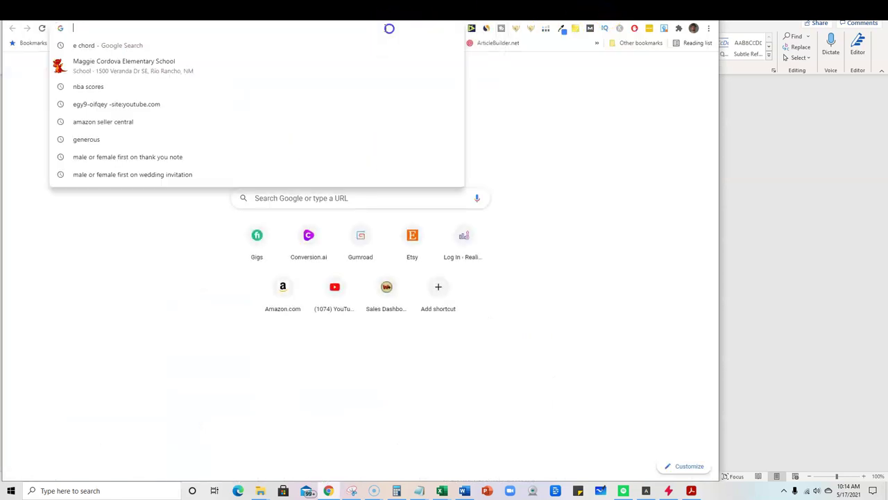
type("opy")
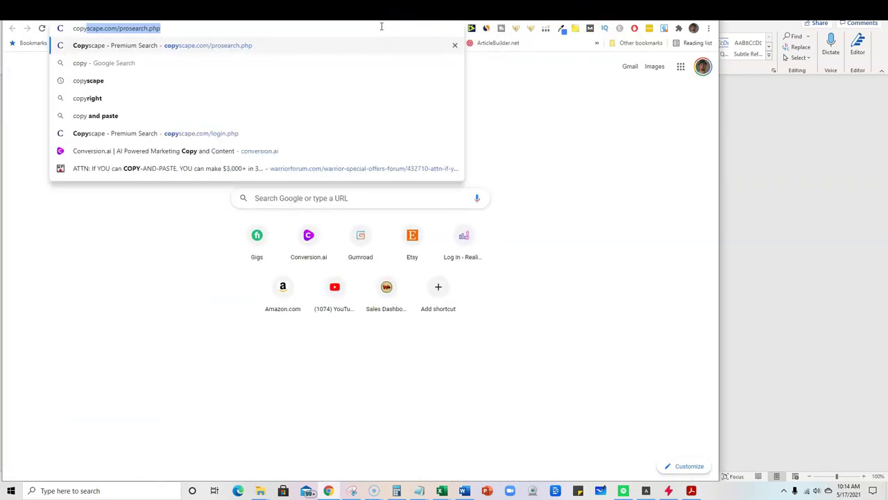
key("Return")
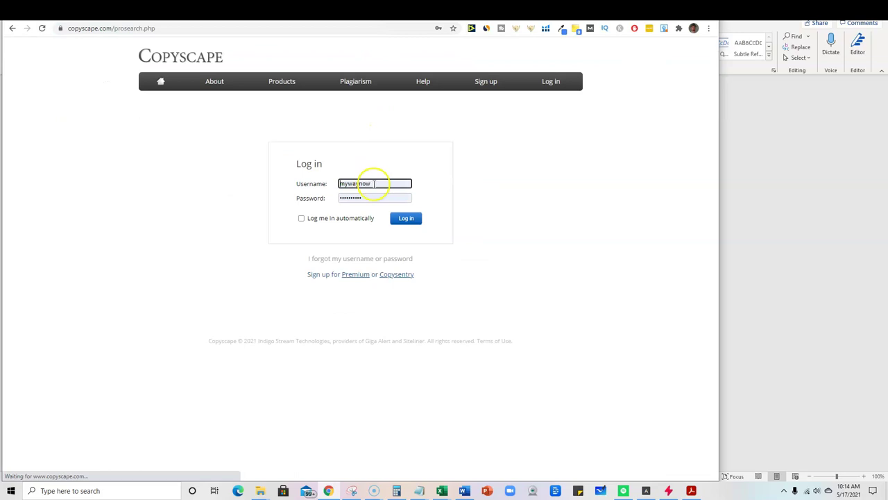
left_click(399, 218)
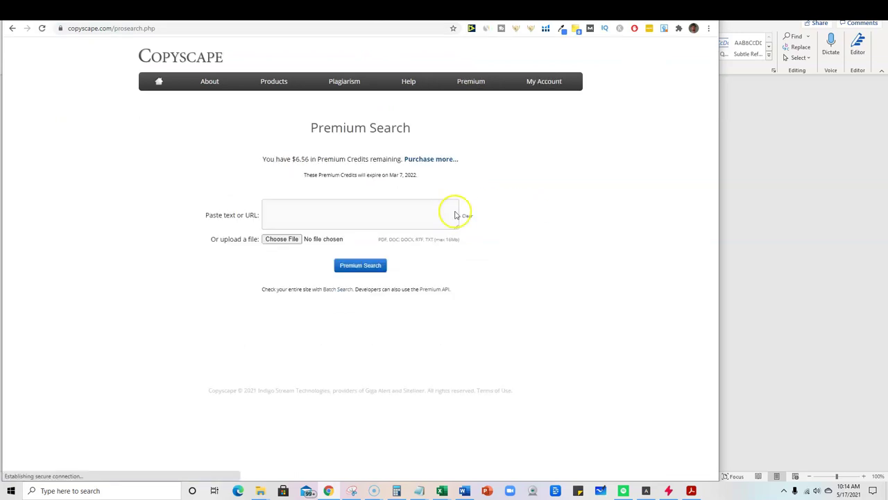
Run a Copyscape Premium Search on the pasted article and enlarge the text box to show more of it.
left_click(280, 207)
key("ctrl+v")
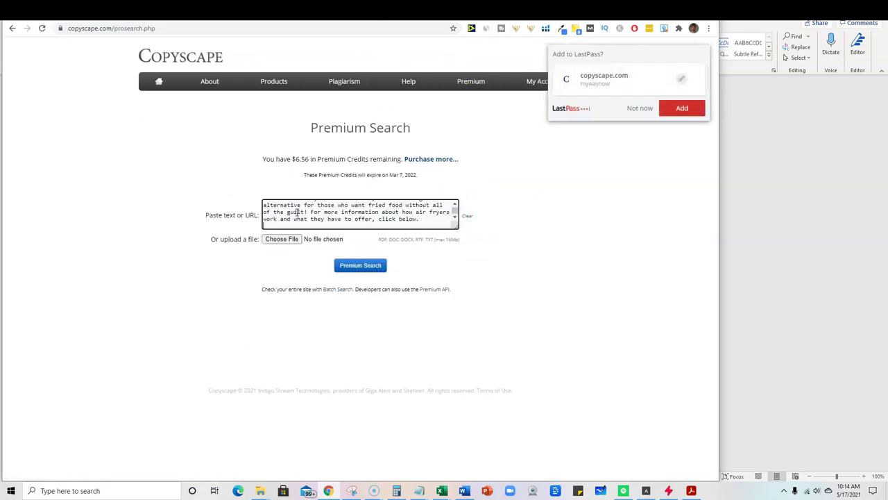
left_click(350, 267)
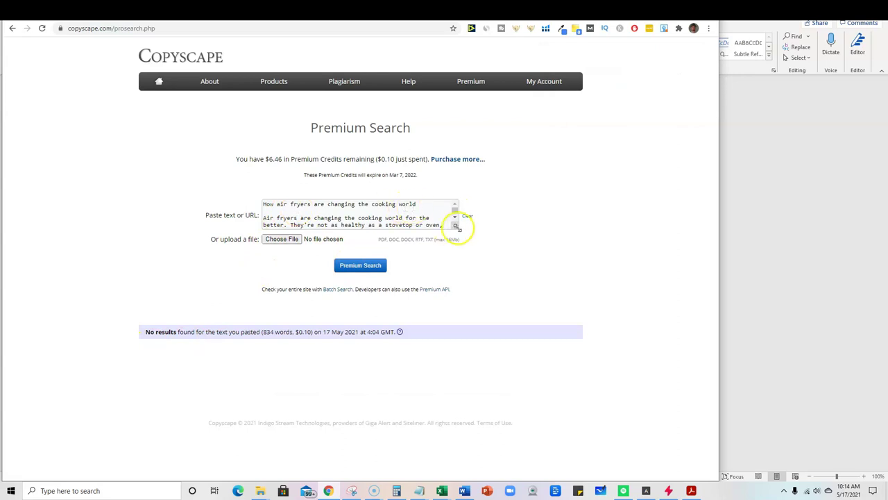
left_click_drag(456, 225, 579, 482)
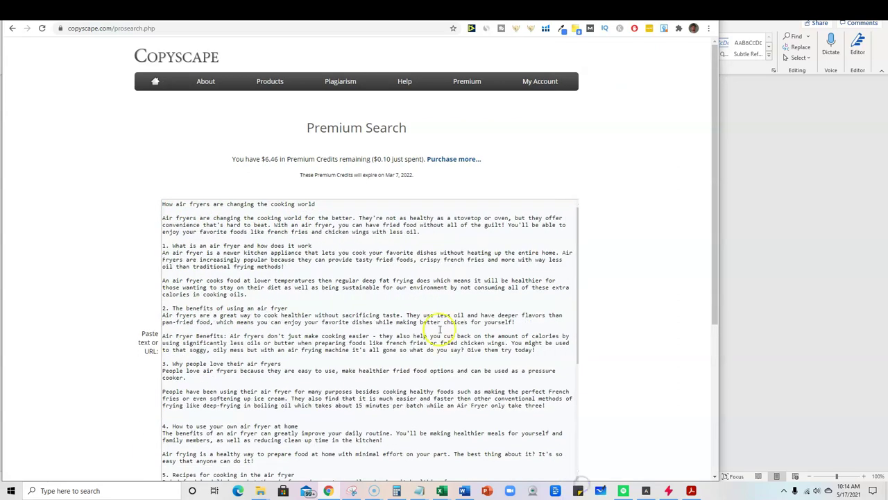
Review the pasted article in Copyscape and examine the plagiarism search result line below the search form.
scroll(440, 329, "down", 3)
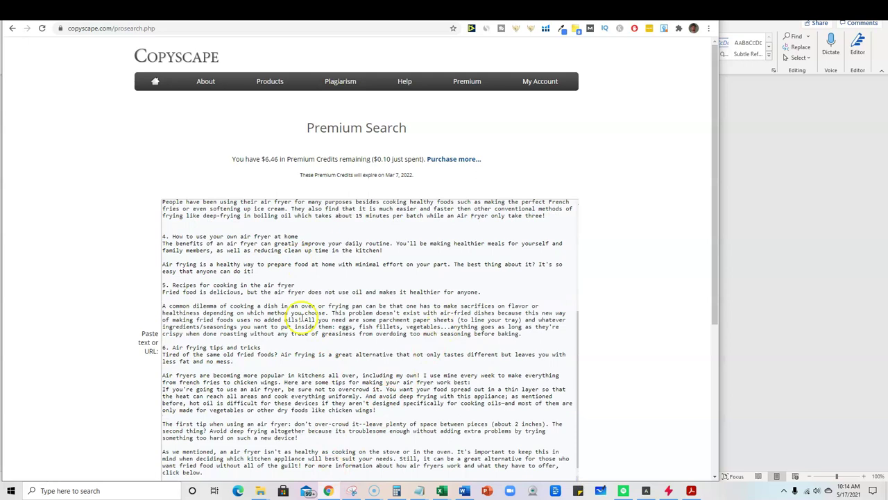
left_click(169, 313)
key("ctrl+a")
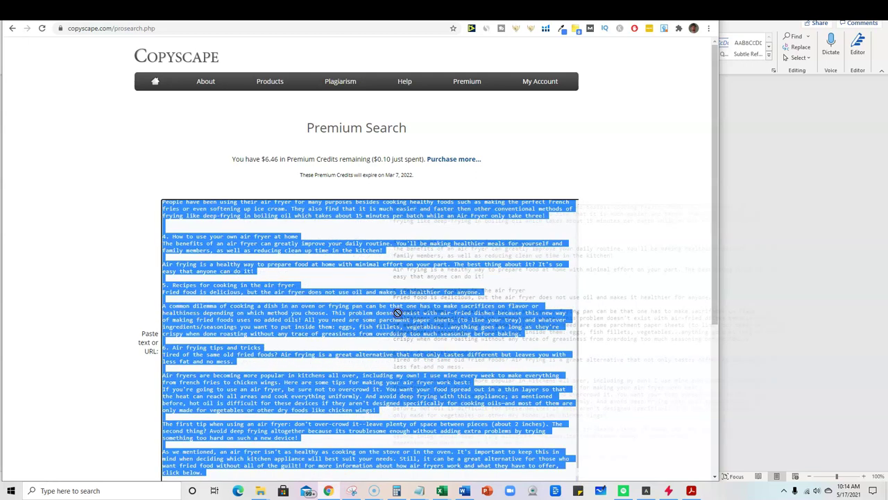
left_click(547, 182)
scroll(552, 176, "down", 3)
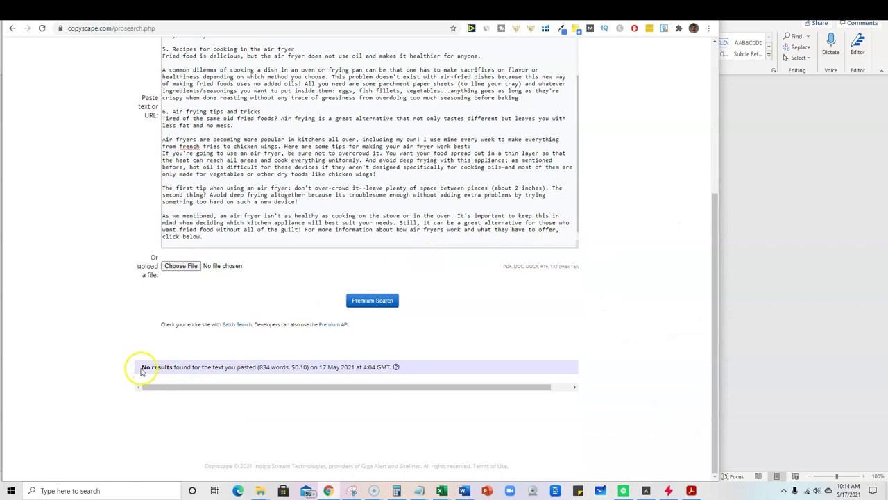
left_click_drag(141, 372, 470, 369)
left_click(493, 313)
Read back through the checked article in Copyscape's text box, from the closing paragraphs up to the title and introduction.
scroll(506, 305, "up", 3)
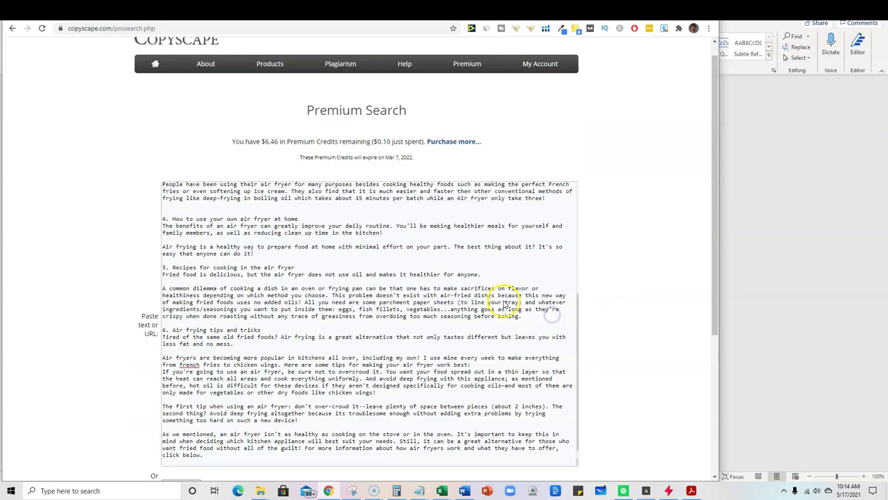
scroll(505, 305, "down", 2)
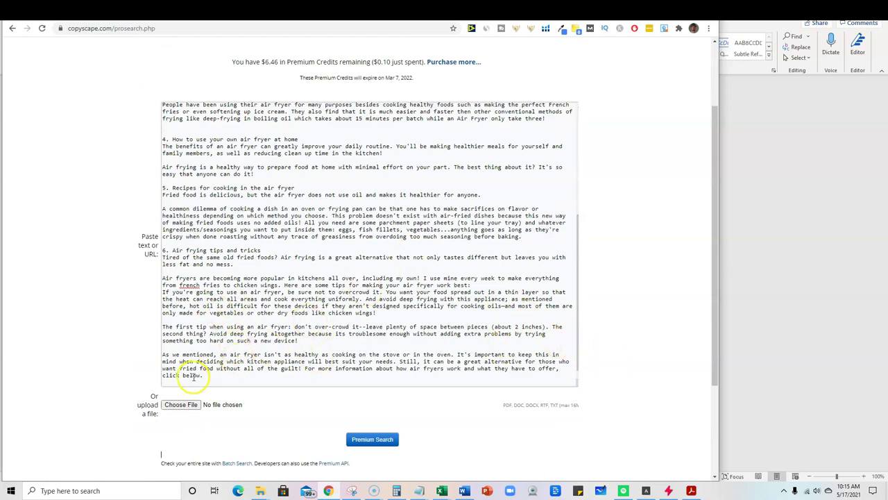
key("ctrl+a")
left_click_drag(206, 375, 300, 292)
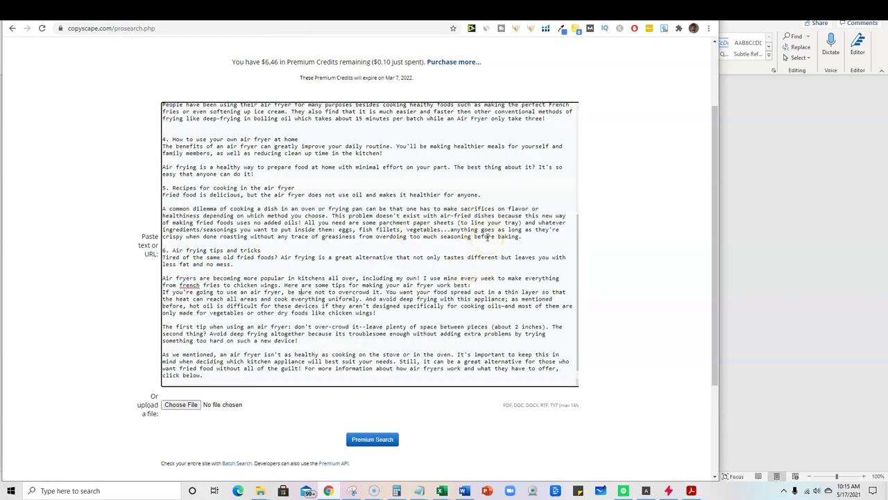
scroll(458, 242, "up", 5)
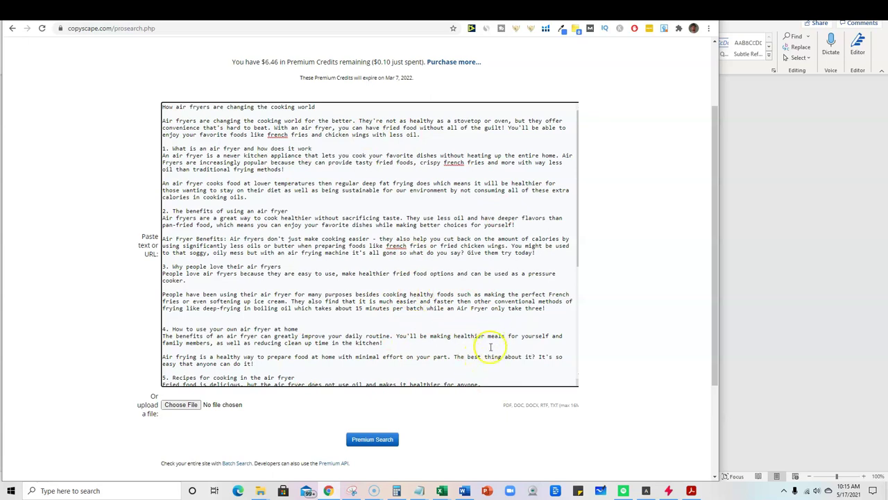
scroll(491, 347, "up", 2)
scroll(490, 362, "down", 3)
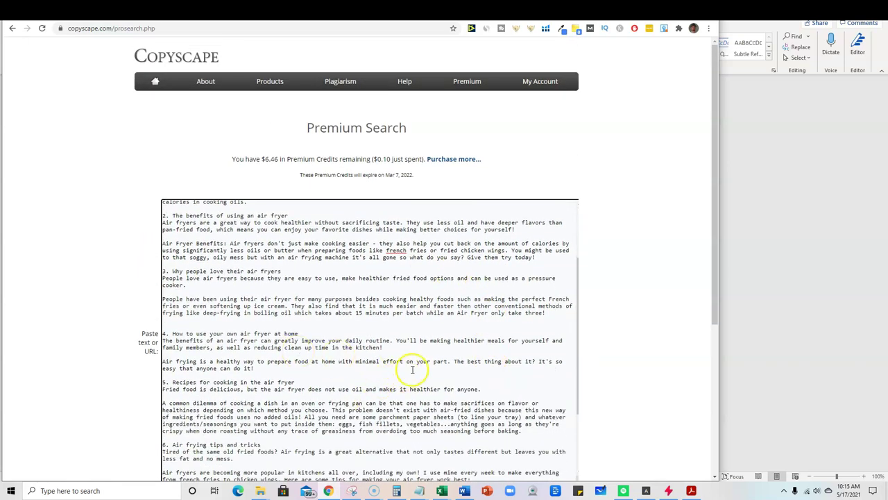
scroll(358, 366, "down", 1)
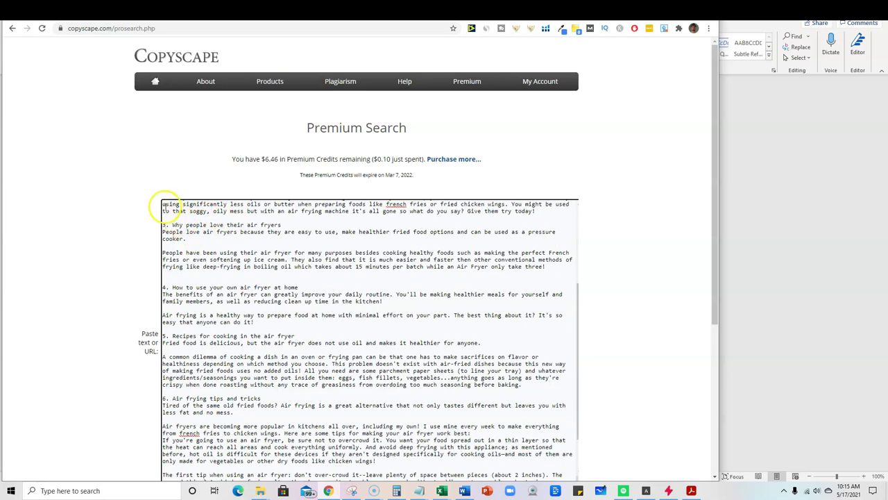
left_click_drag(164, 207, 364, 332)
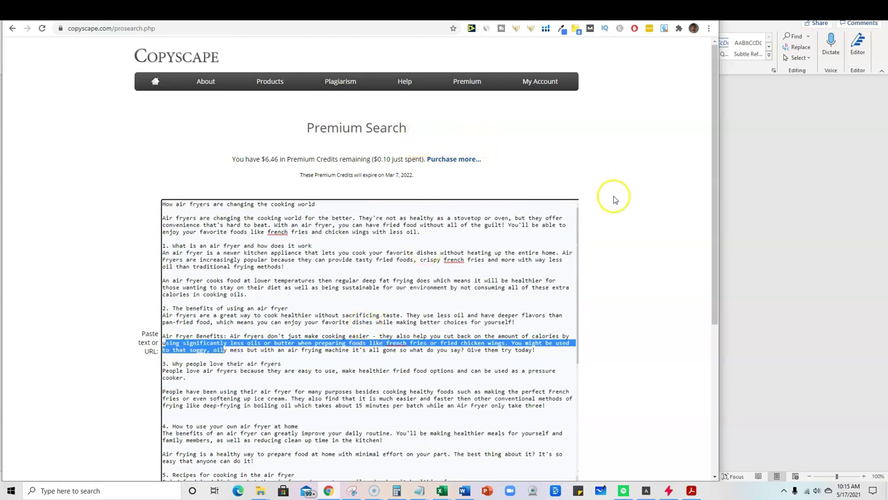
left_click(636, 251)
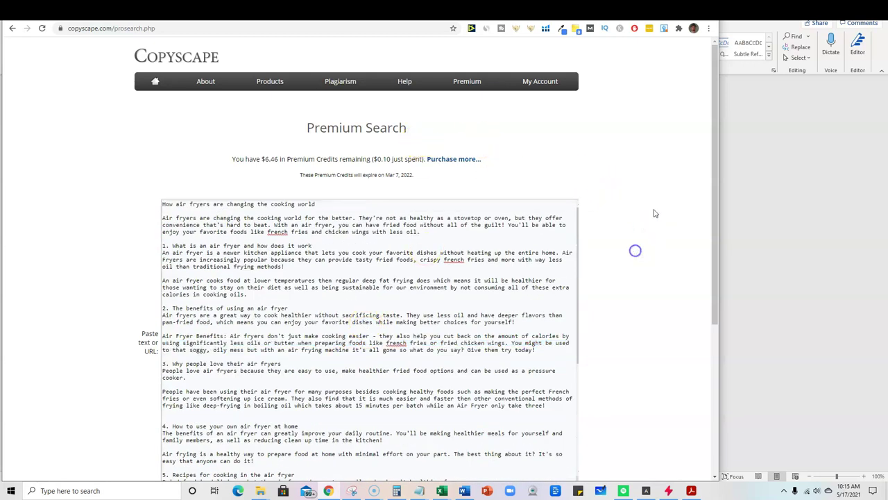
Switch to the Conversion.ai dashboard and look over the available templates, from the long-form assistant to the Google ones.
left_click(532, 10)
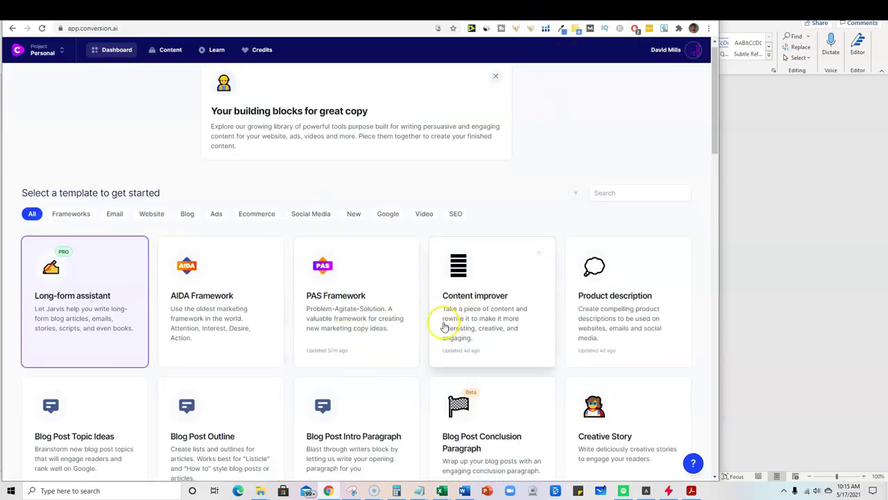
scroll(444, 325, "down", 1)
scroll(448, 323, "up", 1)
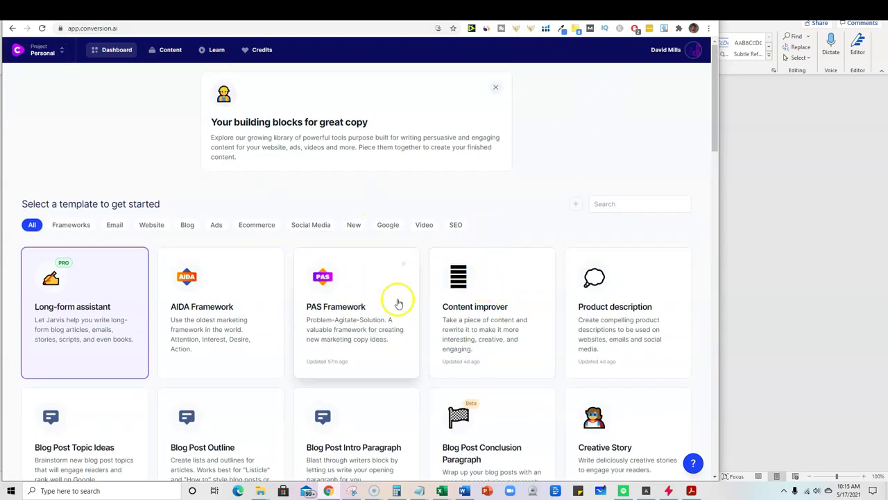
scroll(440, 407, "down", 3)
scroll(442, 404, "down", 2)
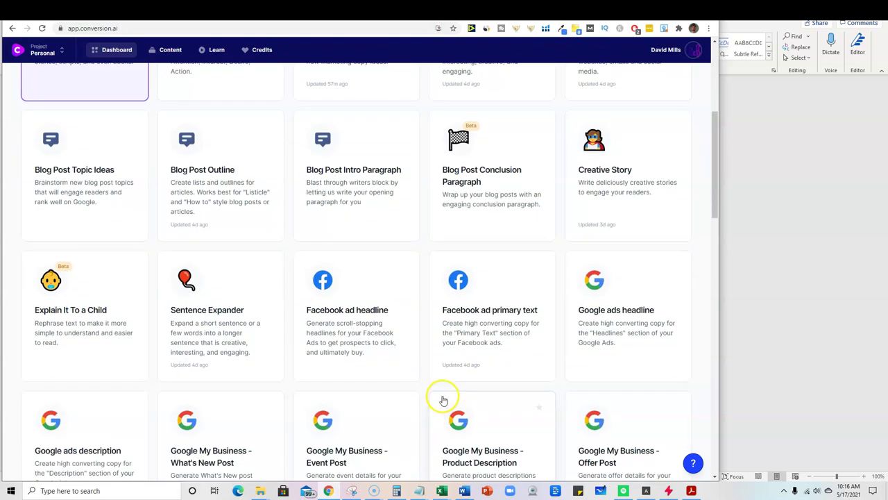
scroll(441, 397, "up", 5)
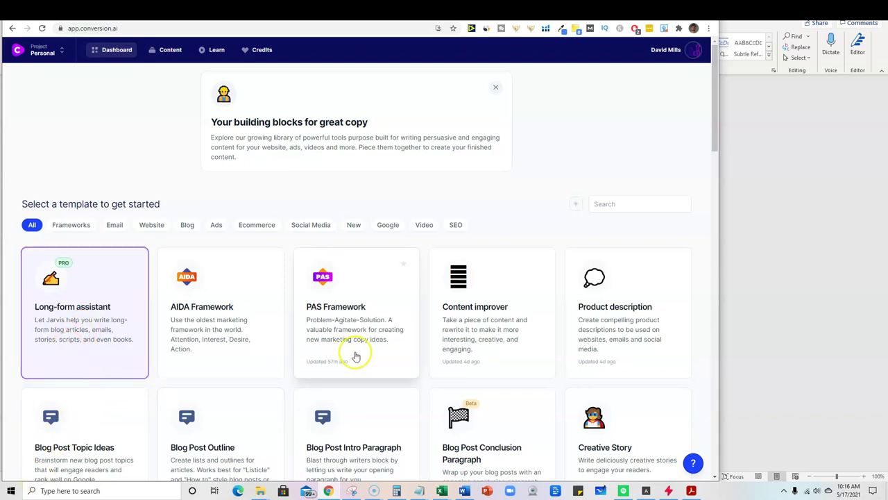
scroll(312, 361, "down", 1)
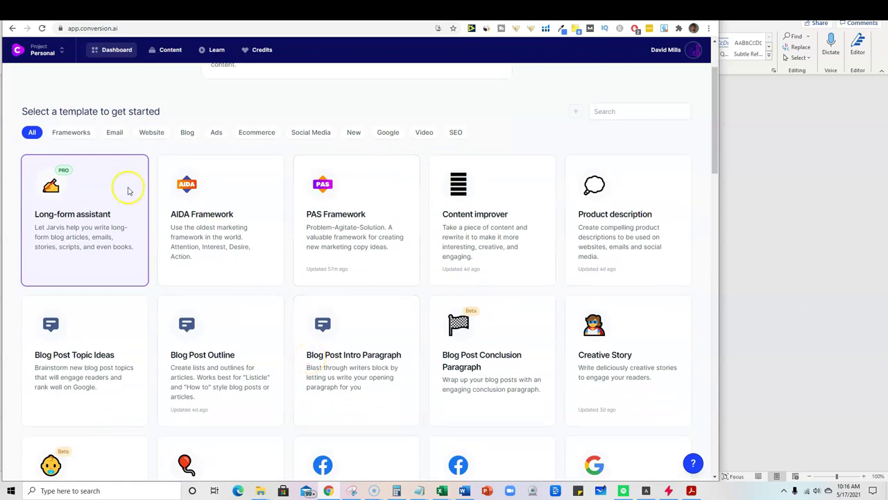
scroll(472, 250, "up", 1)
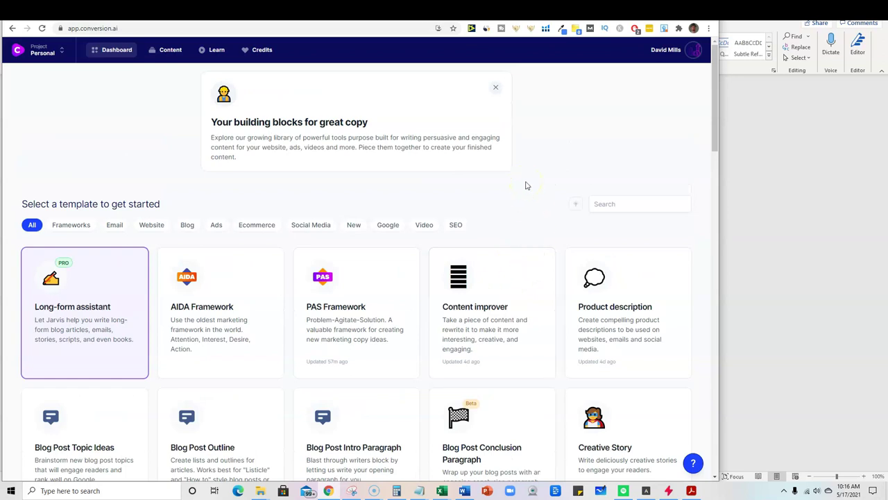
left_click(567, 178)
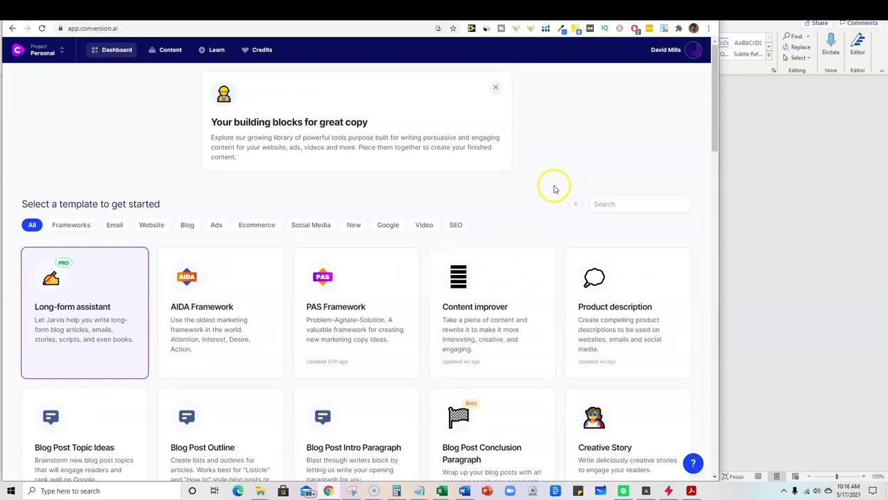